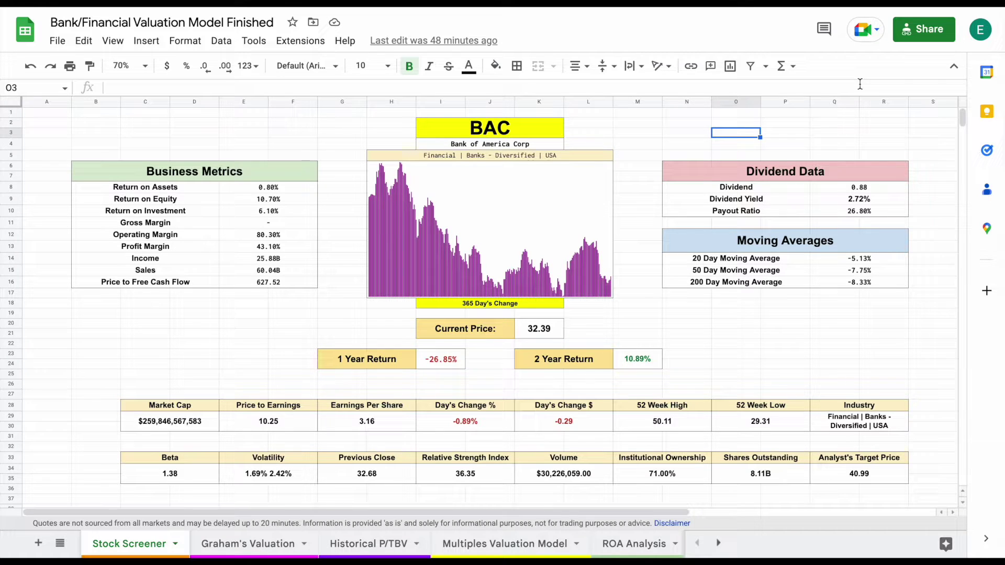
# Flip through the sheets from Graham's Valuation to Output, then return to the Stock Screener dashboard.
pyautogui.click(803, 137)
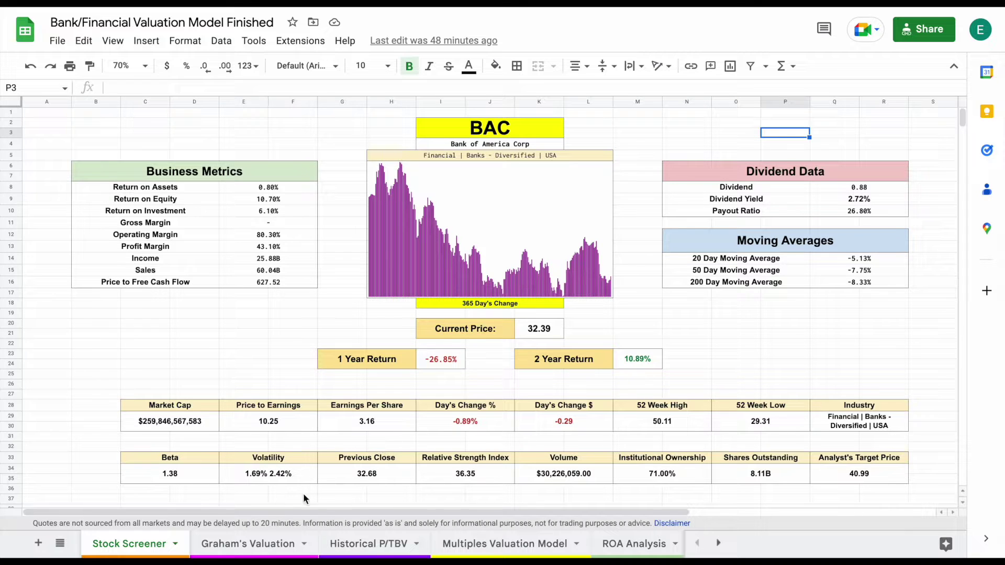
pyautogui.click(262, 543)
pyautogui.click(388, 544)
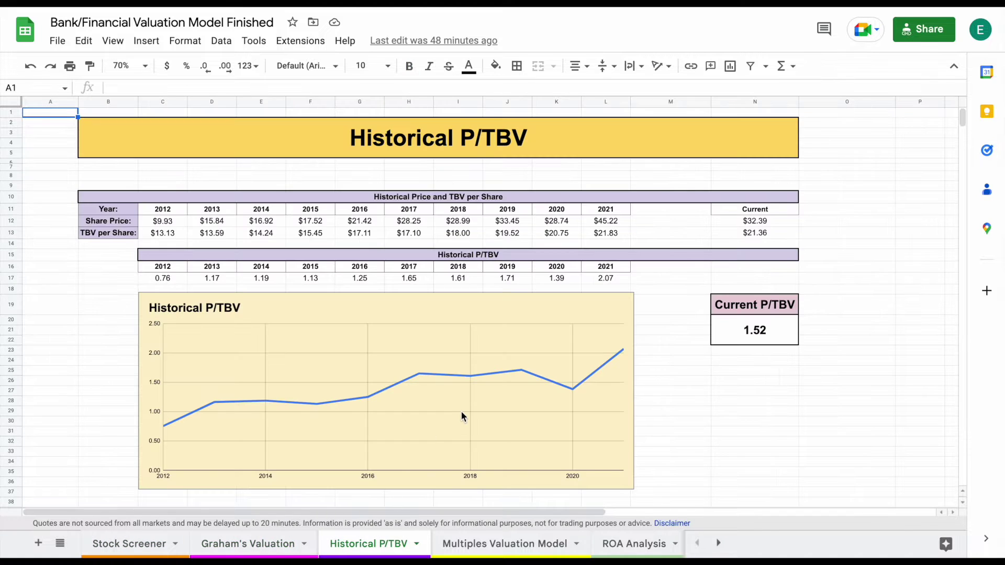
pyautogui.click(543, 542)
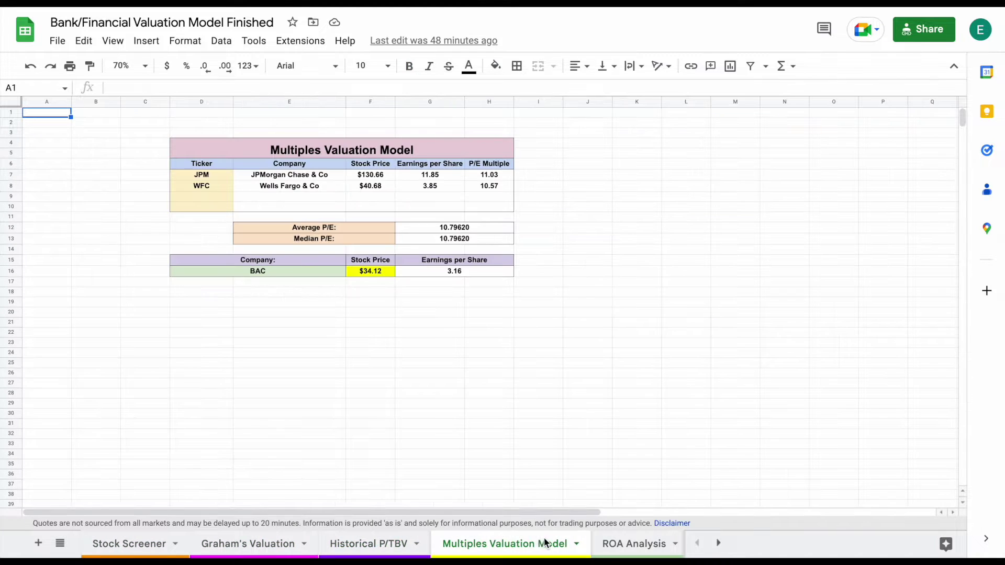
pyautogui.click(639, 543)
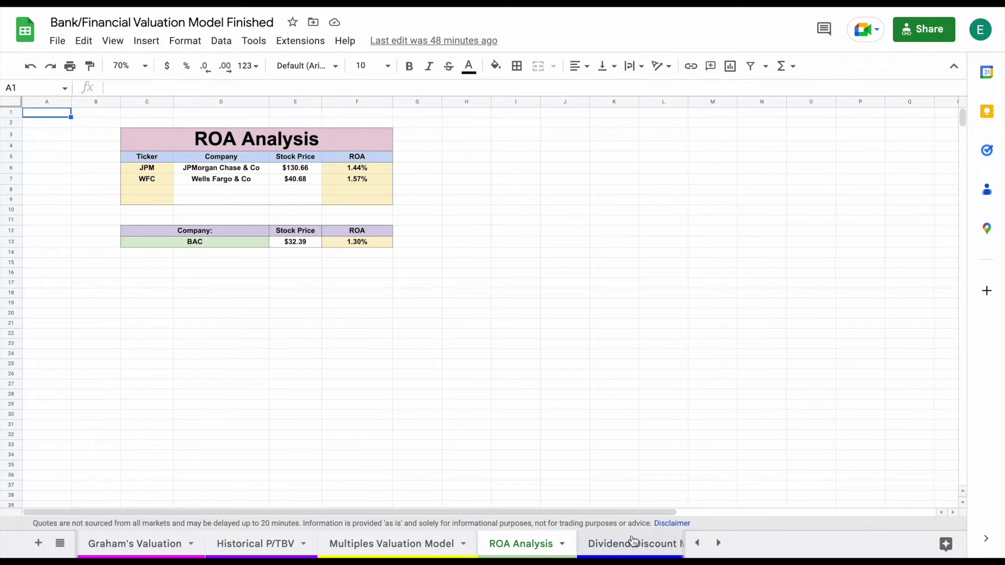
pyautogui.click(636, 544)
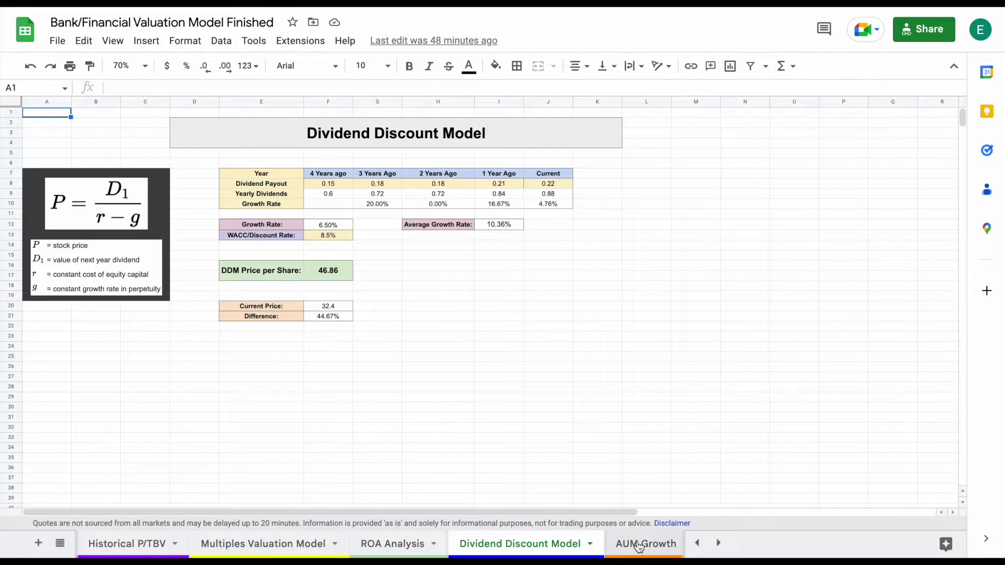
pyautogui.click(637, 544)
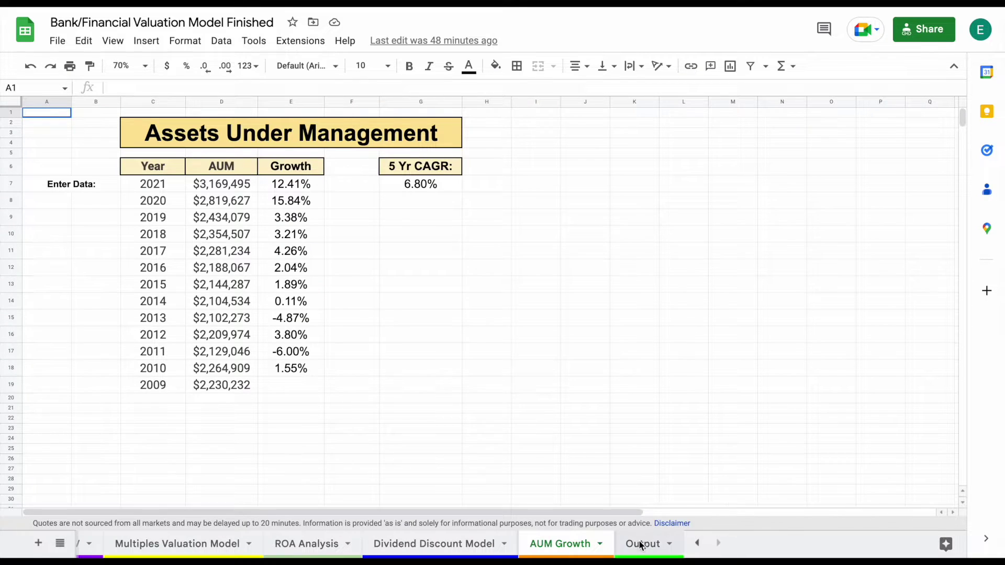
pyautogui.click(642, 545)
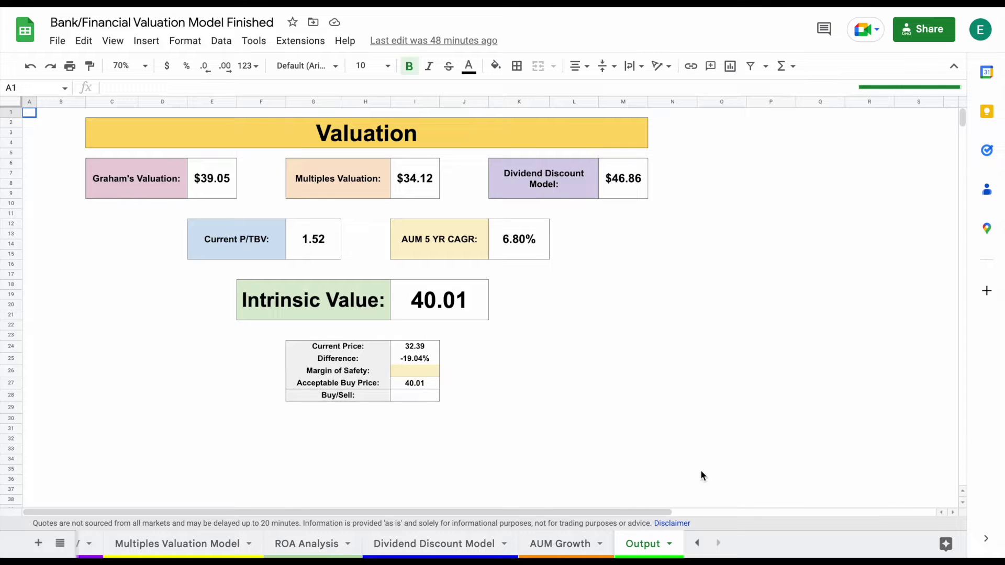
pyautogui.click(698, 544)
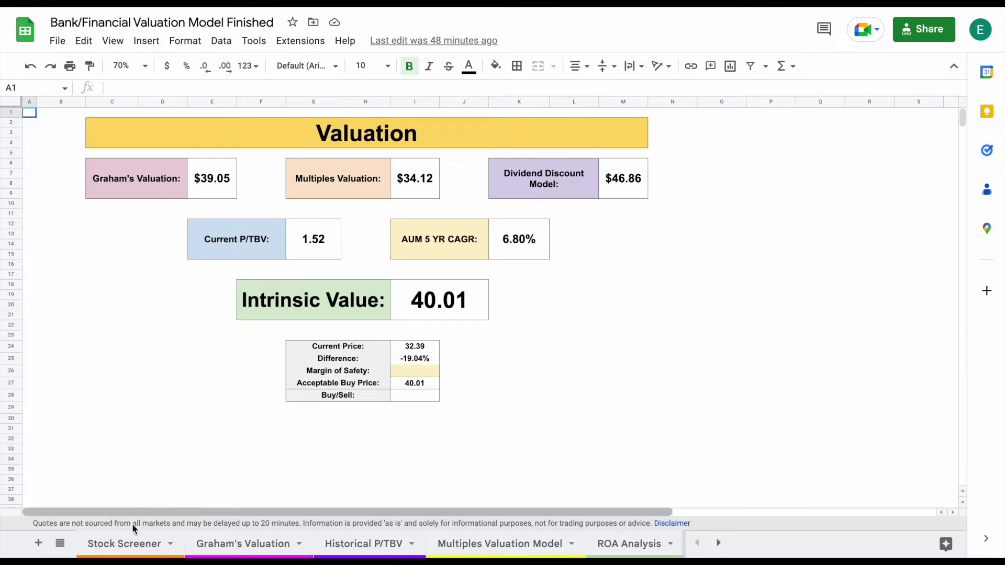
pyautogui.click(140, 543)
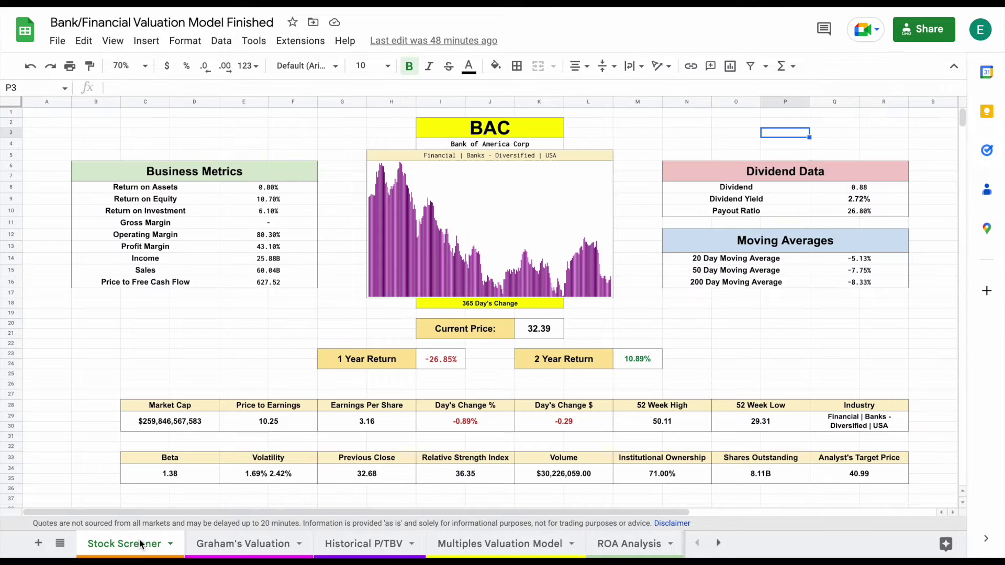
# Change the dashboard ticker from BAC to JPM.
pyautogui.click(788, 337)
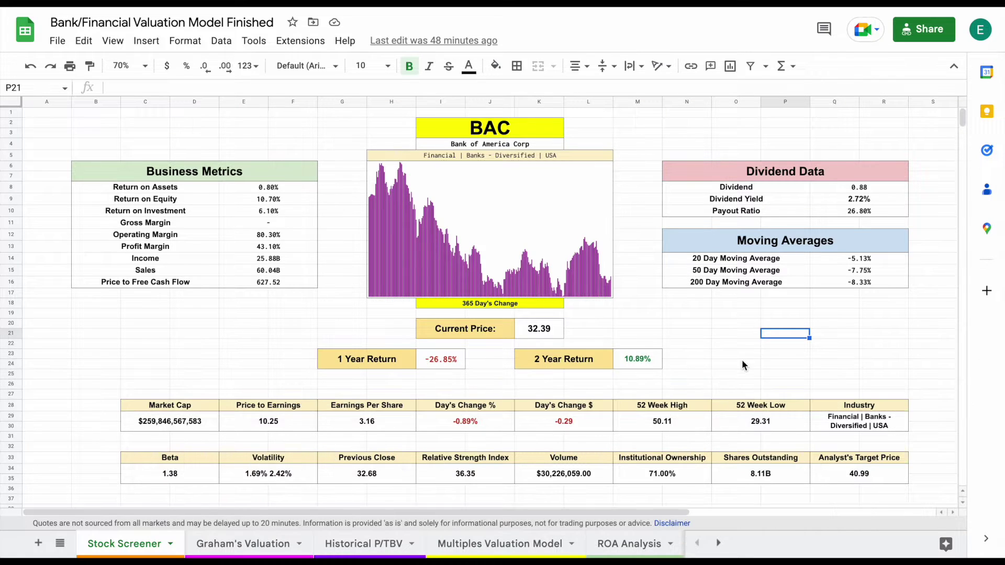
pyautogui.click(540, 134)
pyautogui.write('JPM')
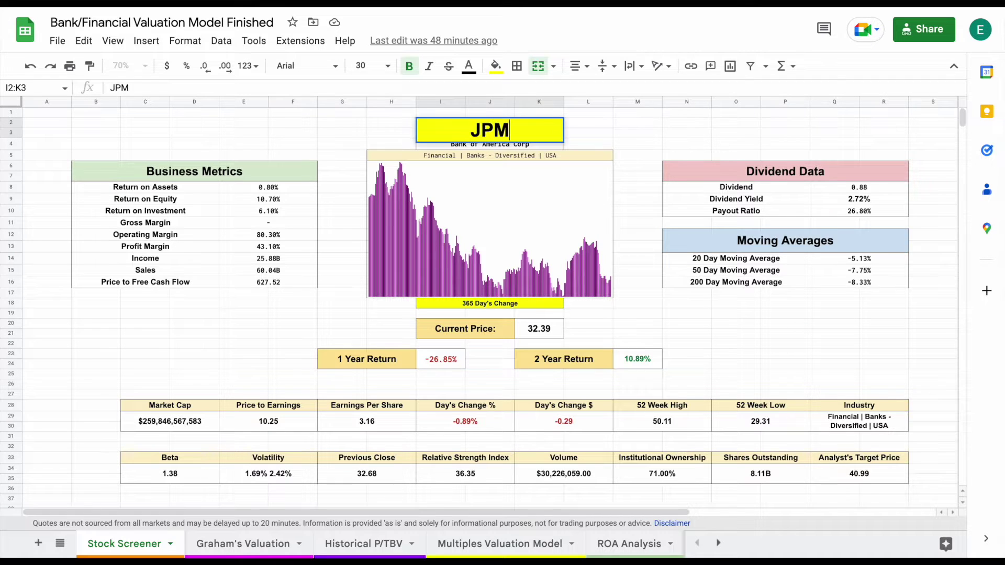
pyautogui.press('Return')
# Set the chart period from 365 to 1000 days.
pyautogui.moveTo(638, 362)
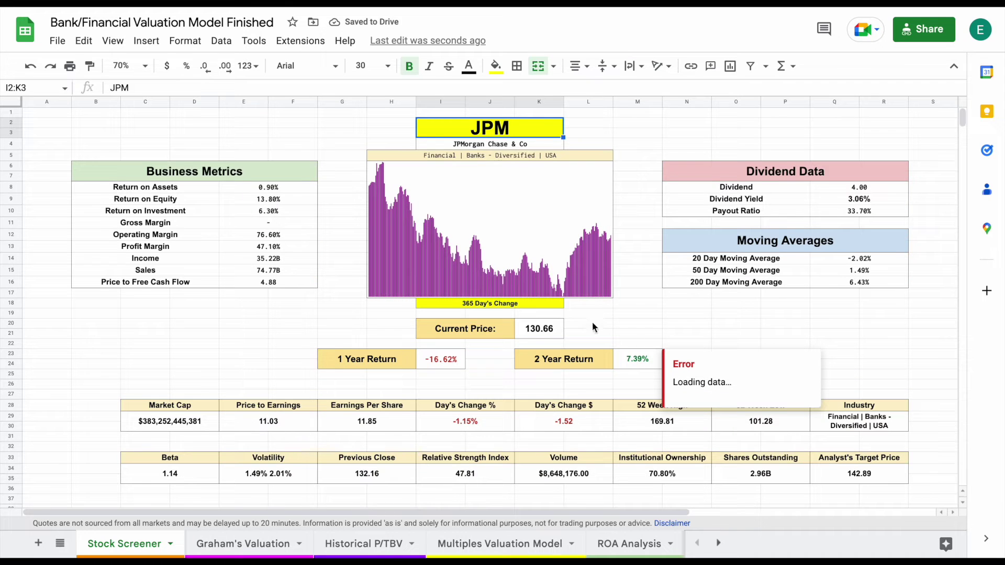
pyautogui.click(533, 306)
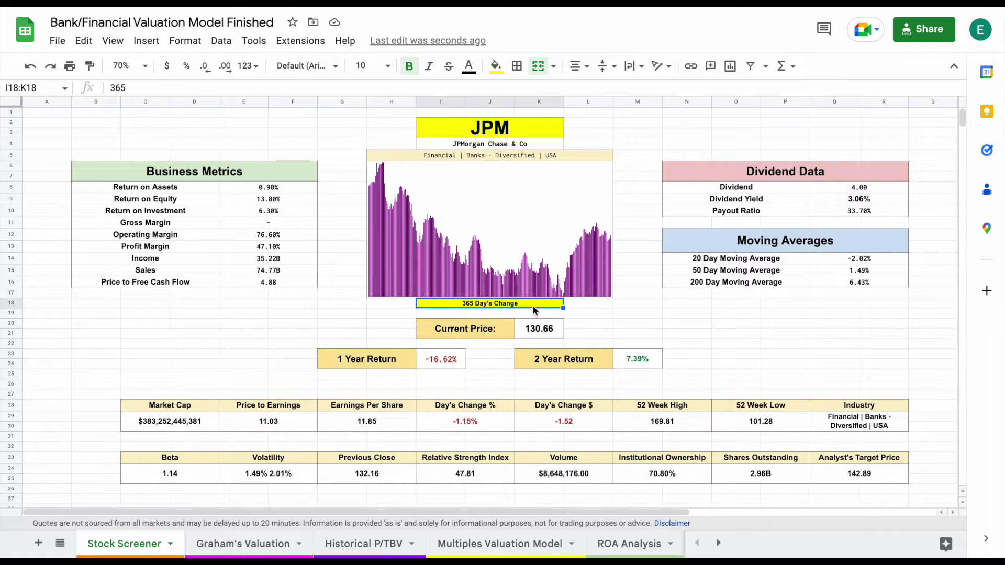
pyautogui.write('1000')
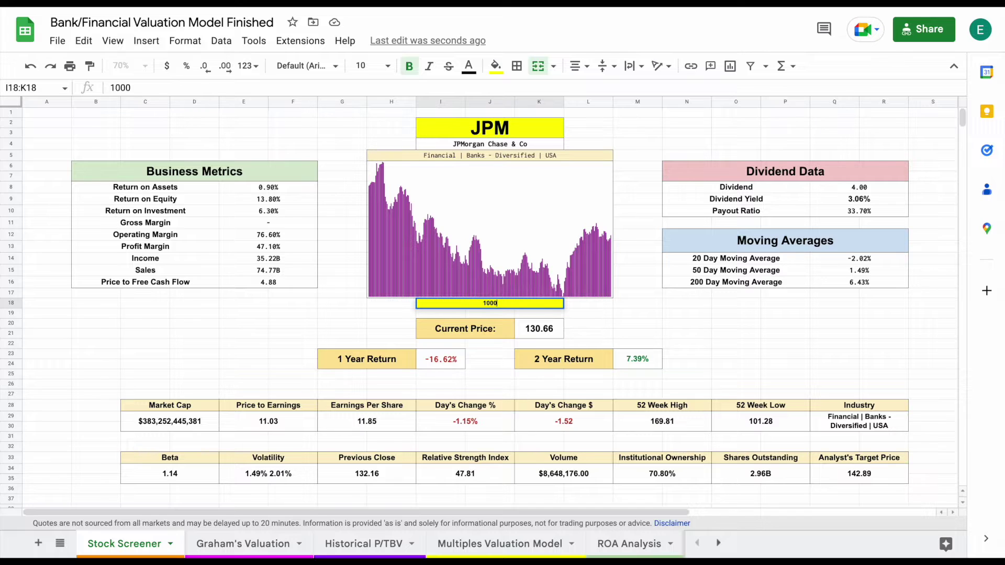
pyautogui.press('Return')
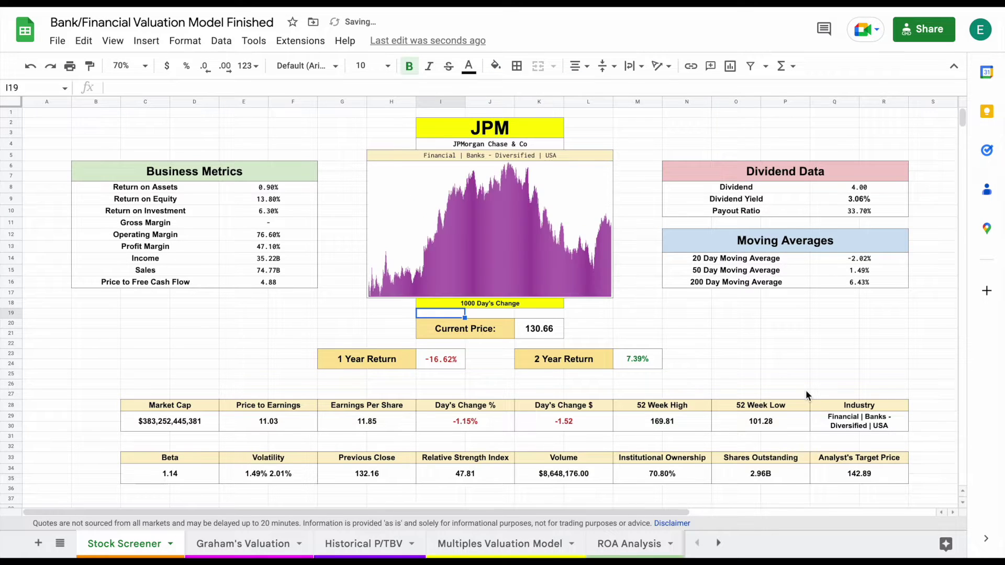
# Restore the ticker cell to BAC.
pyautogui.click(531, 137)
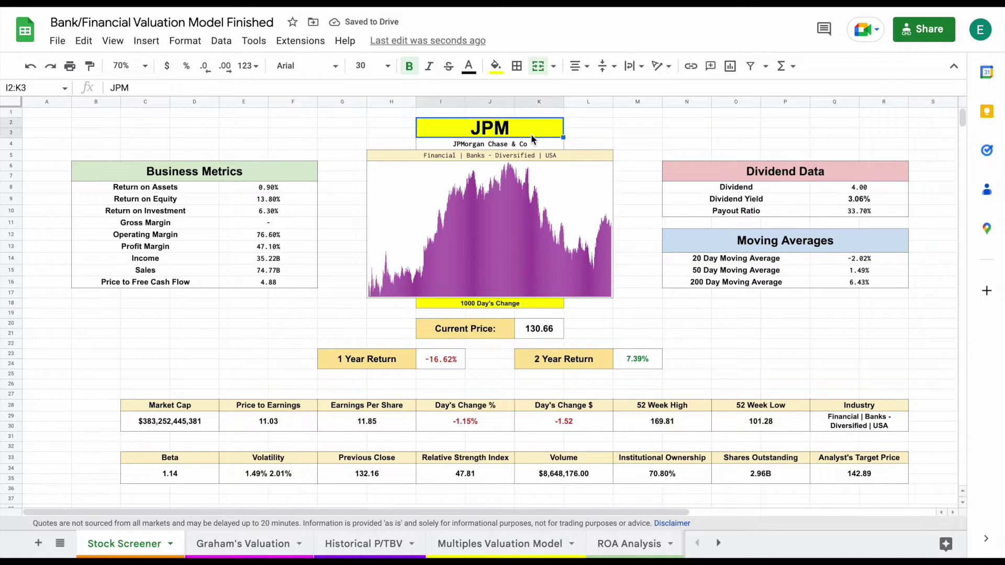
pyautogui.write('BAC')
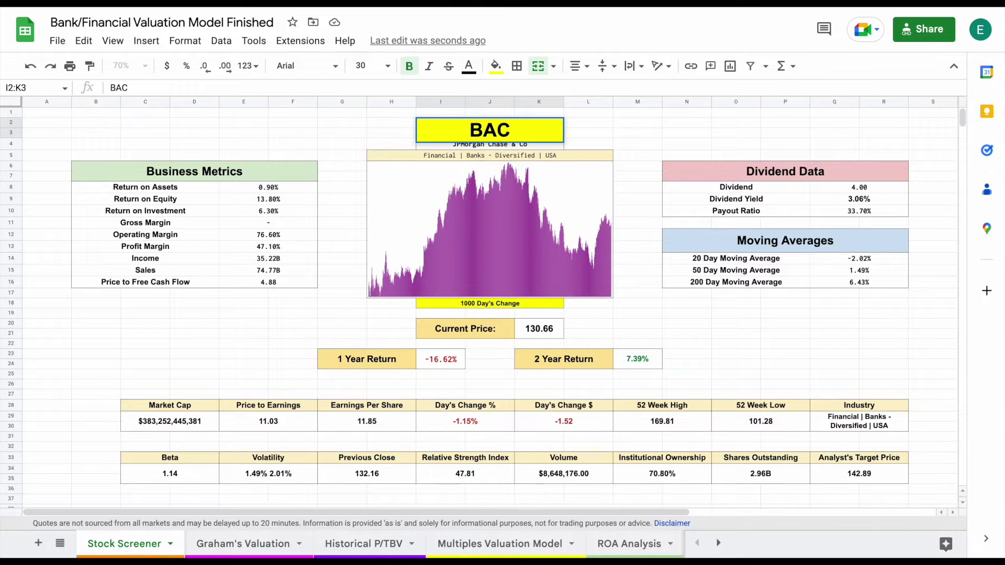
pyautogui.press('Return')
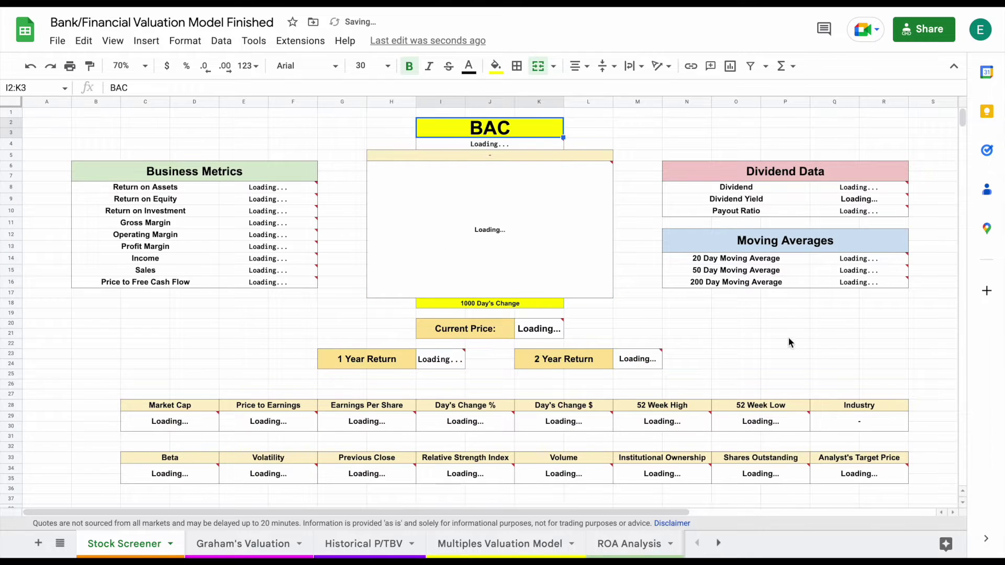
pyautogui.click(790, 352)
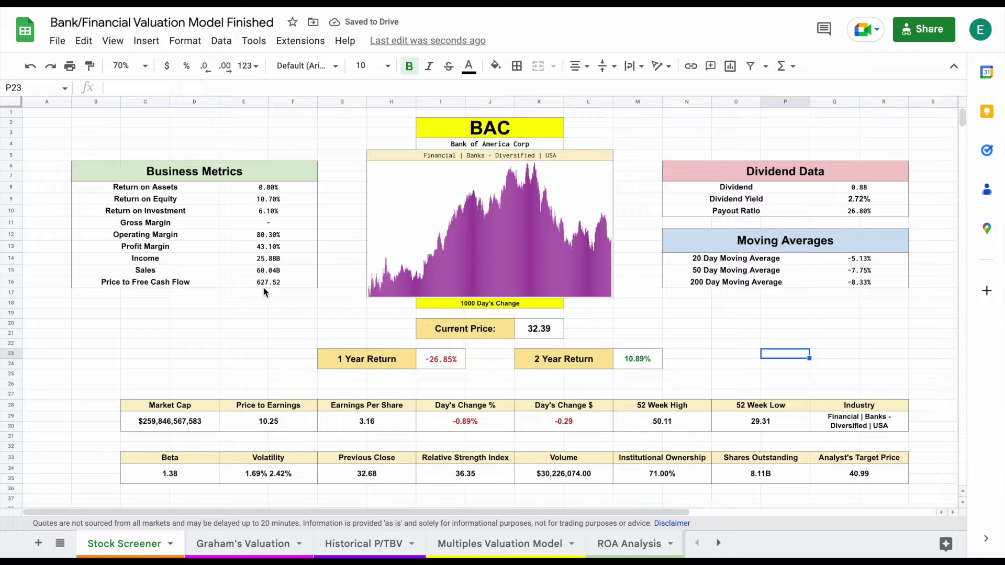
# Highlight the Business Metrics, Dividend Data, Moving Averages, Market Cap–Target Price and 1/2 Year Return blocks.
pyautogui.moveTo(178, 187); pyautogui.dragTo(304, 276)
pyautogui.click(687, 323)
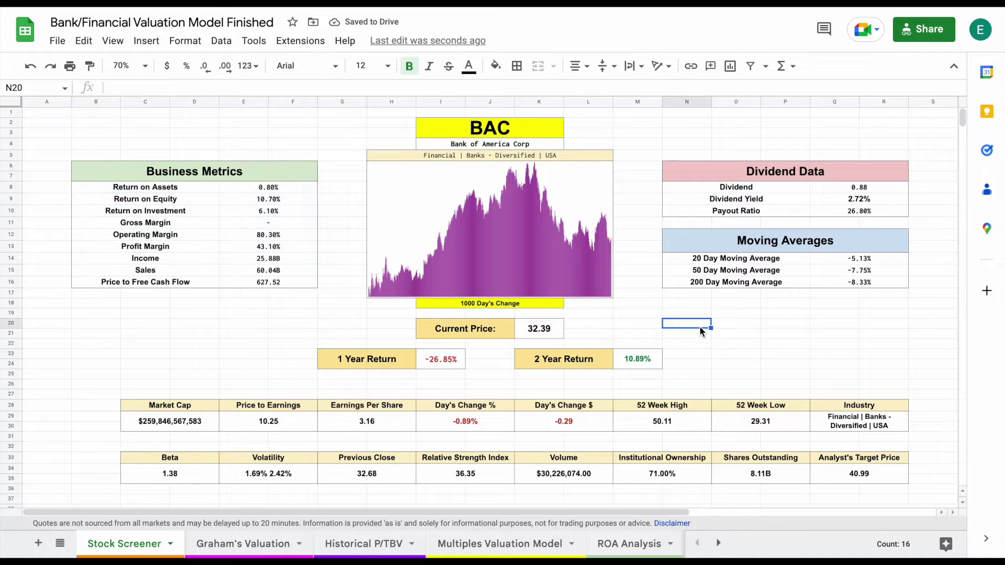
pyautogui.moveTo(784, 183); pyautogui.dragTo(800, 285)
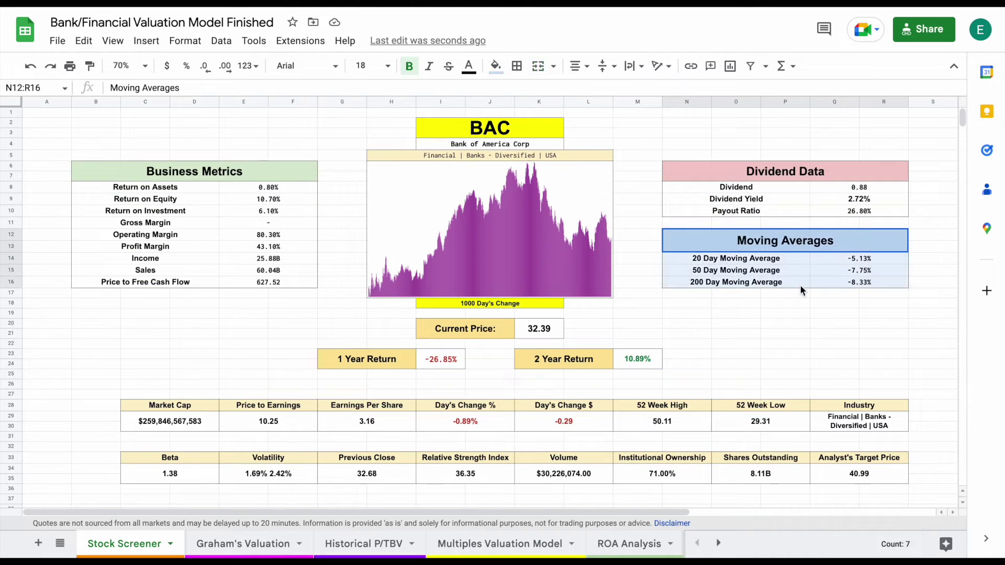
pyautogui.moveTo(165, 406); pyautogui.dragTo(853, 476)
pyautogui.moveTo(366, 359); pyautogui.dragTo(423, 358)
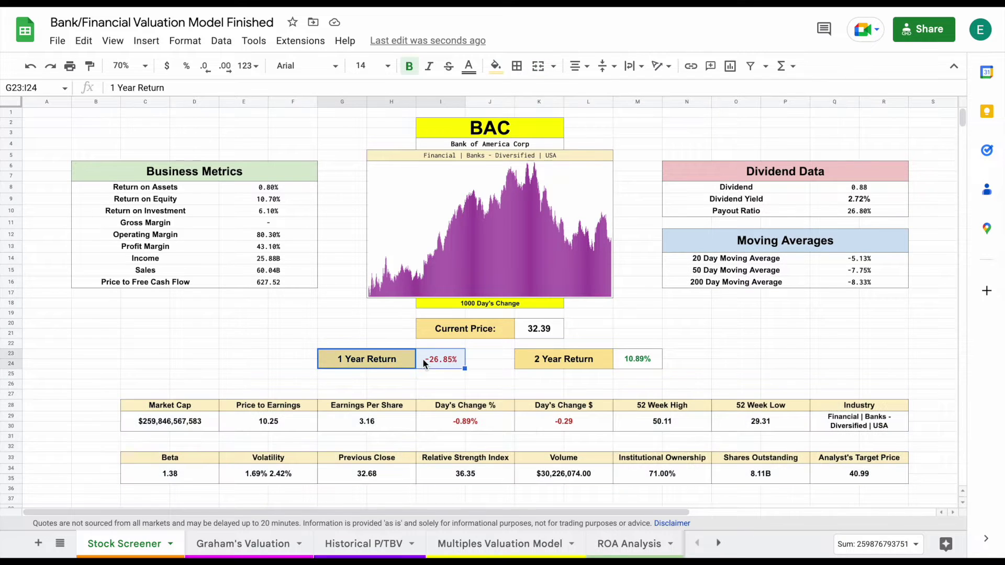
pyautogui.moveTo(589, 363); pyautogui.dragTo(627, 364)
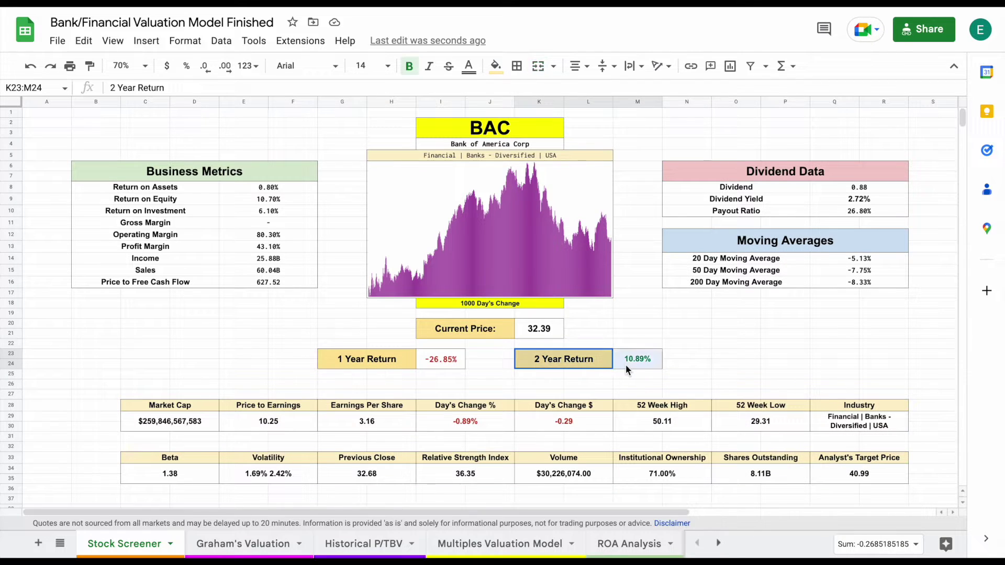
# Show the GOOGLEFINANCE formula behind the 32.39 current price, then go to Graham's Valuation.
pyautogui.click(500, 333)
pyautogui.click(537, 332)
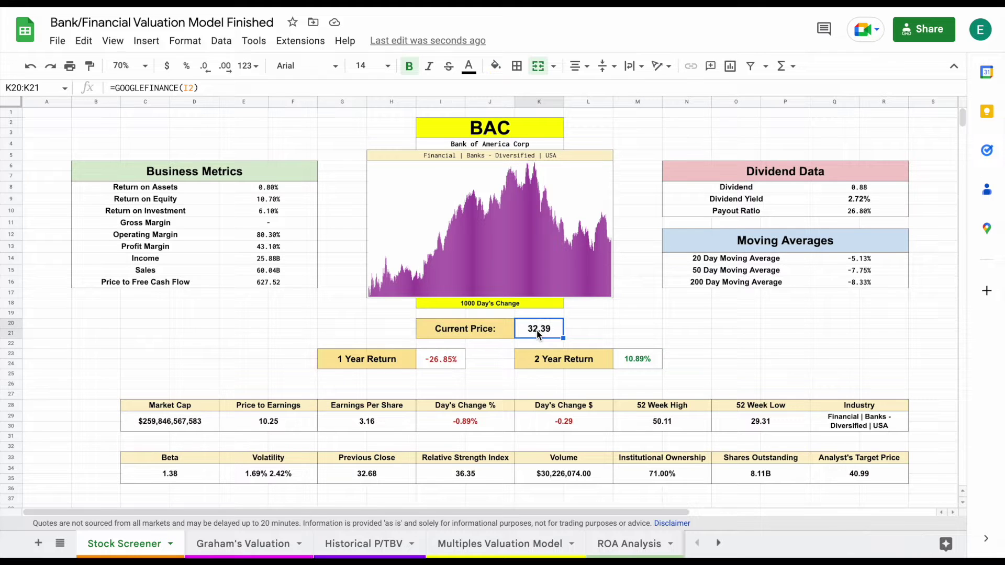
pyautogui.click(738, 356)
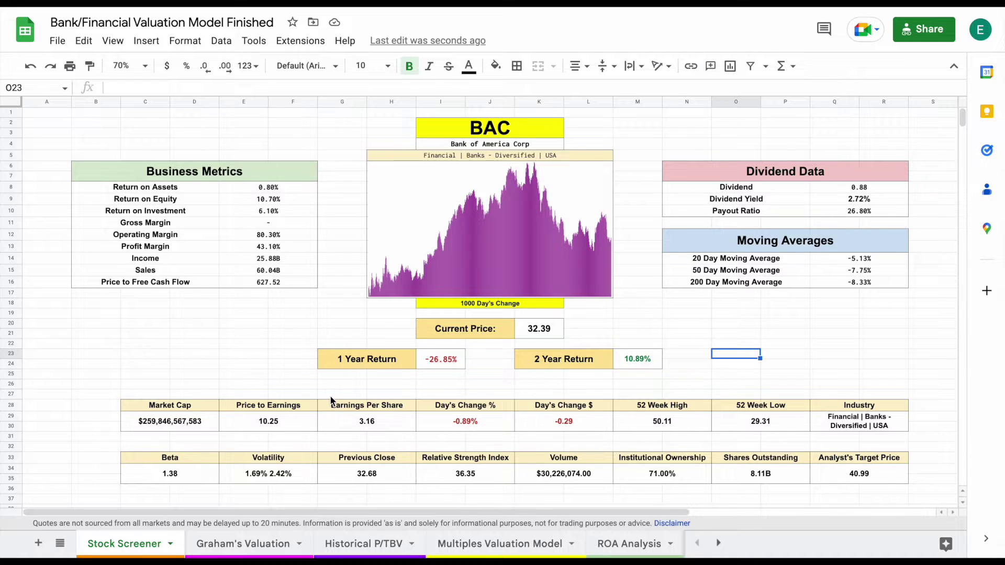
pyautogui.click(250, 544)
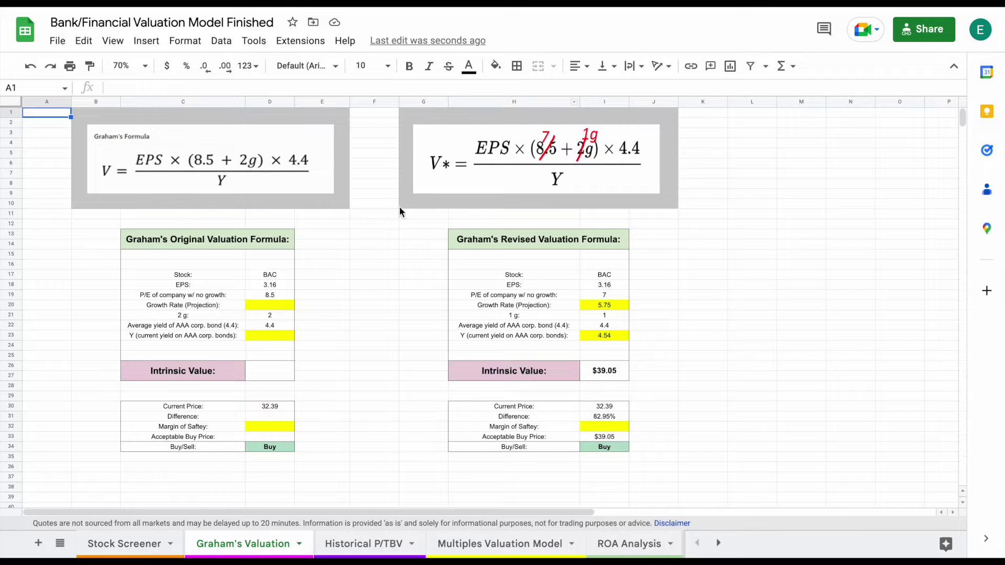
# Zoom to 100% and select the EPS, P/E, growth and AAA bond yield inputs.
pyautogui.click(130, 66)
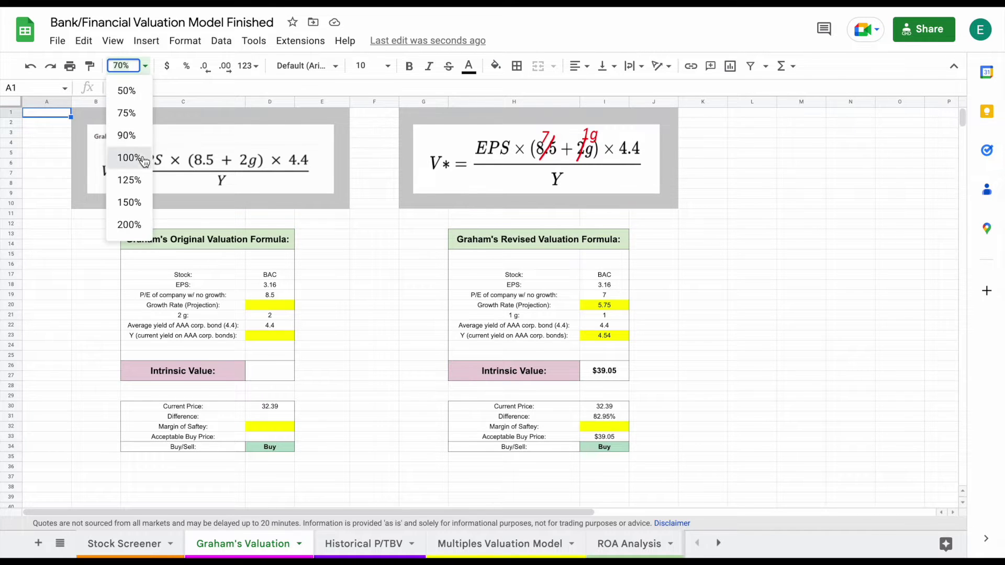
pyautogui.click(127, 158)
pyautogui.hscroll(10, 577, 282)
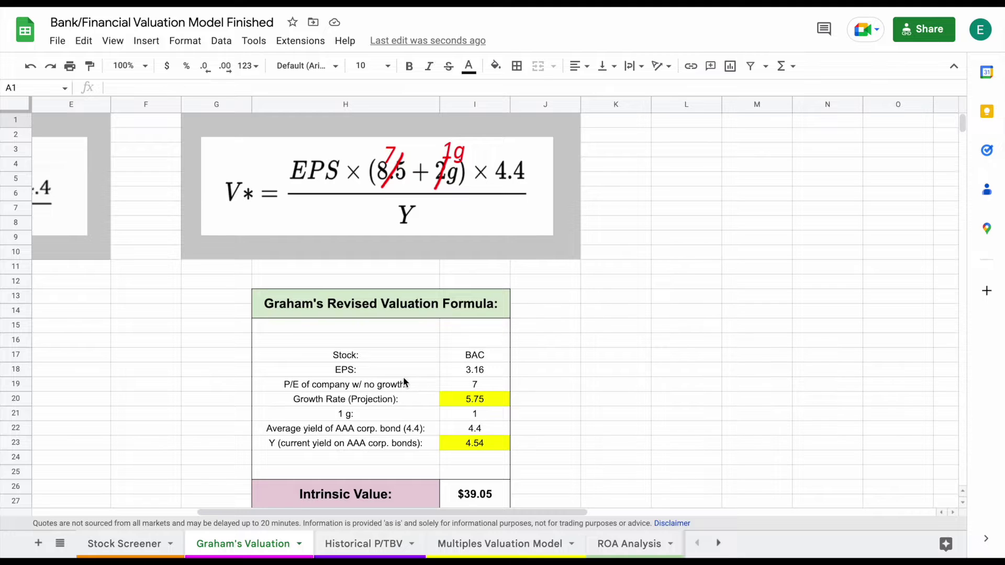
pyautogui.moveTo(396, 371); pyautogui.dragTo(460, 379)
pyautogui.moveTo(415, 413); pyautogui.dragTo(476, 403)
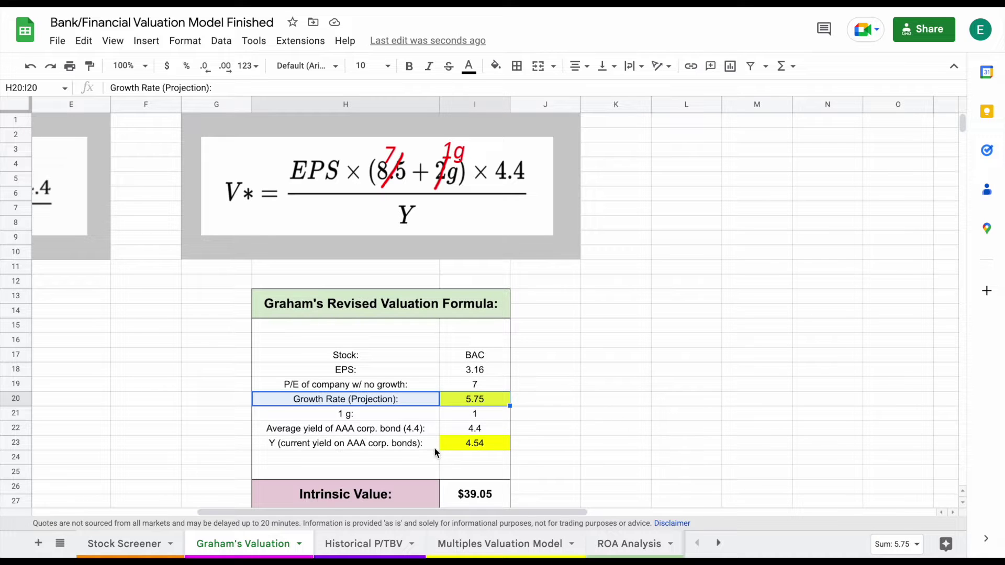
pyautogui.moveTo(405, 444); pyautogui.dragTo(451, 444)
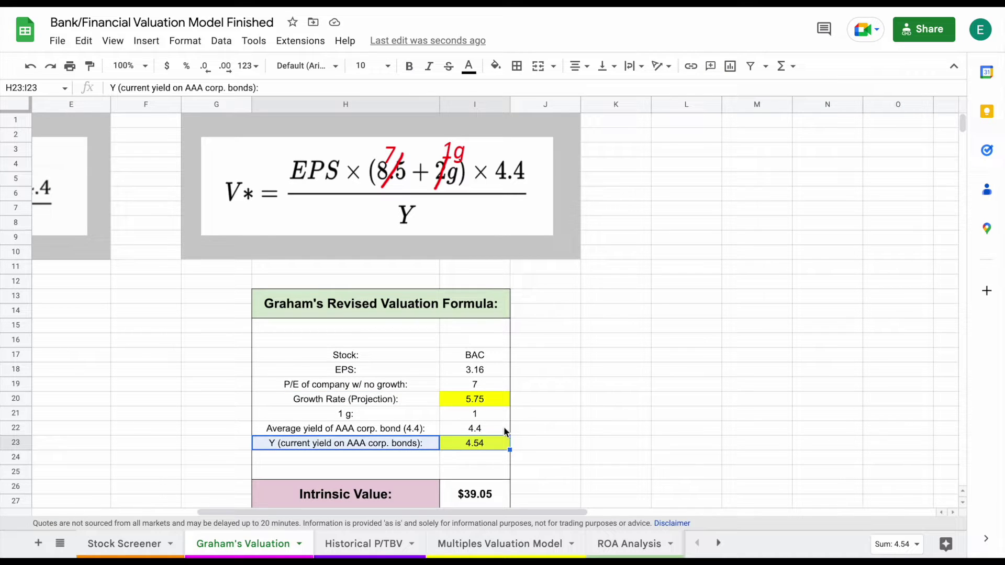
# Check the 5.75 growth rate and 4.54 current AAA bond yield inputs.
pyautogui.click(413, 401)
pyautogui.click(487, 402)
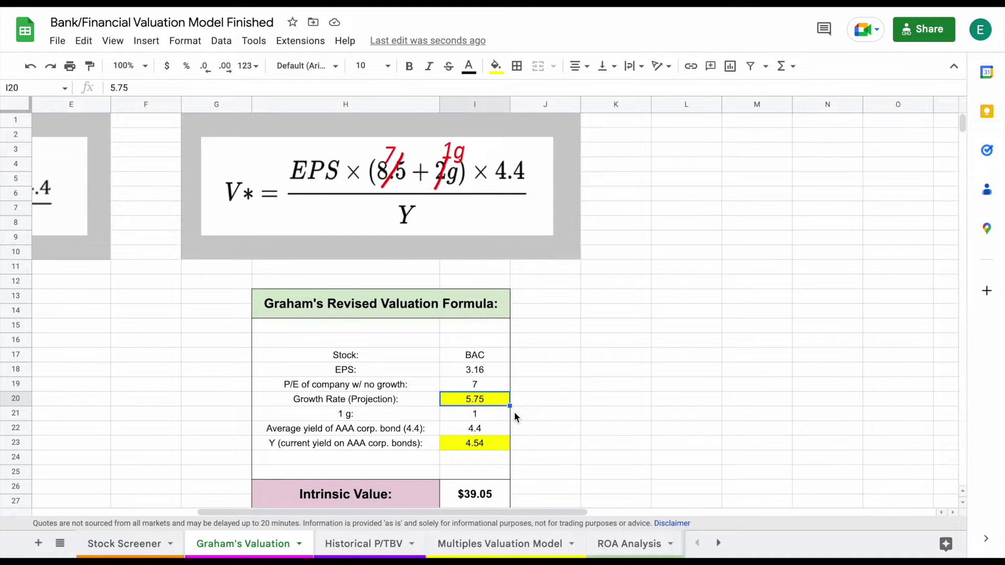
pyautogui.click(592, 398)
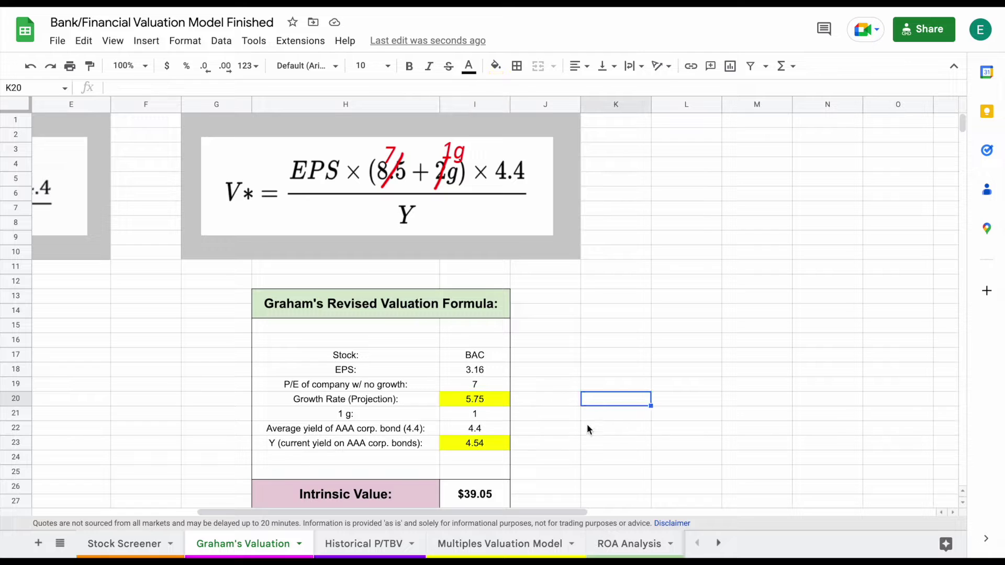
pyautogui.click(412, 449)
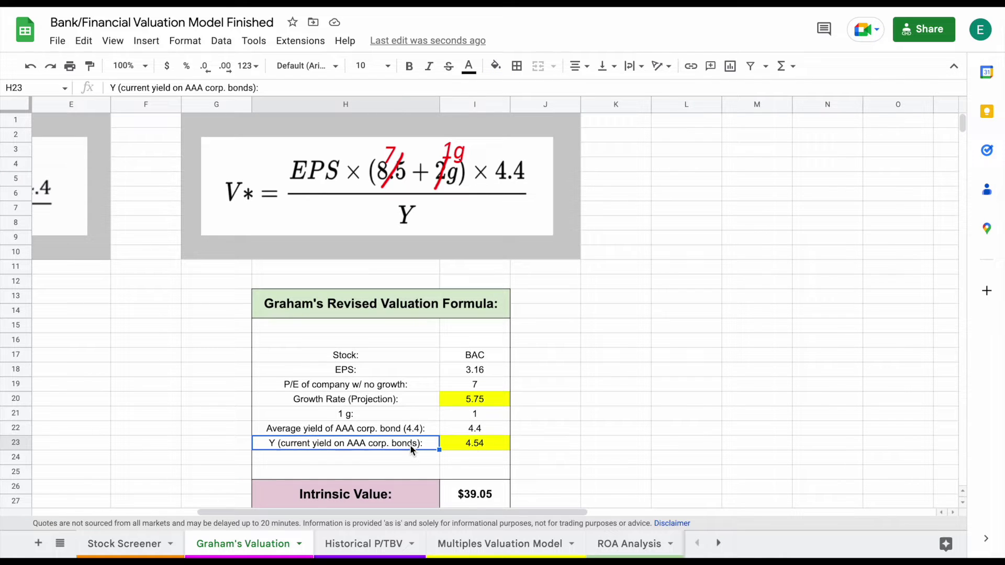
pyautogui.click(480, 443)
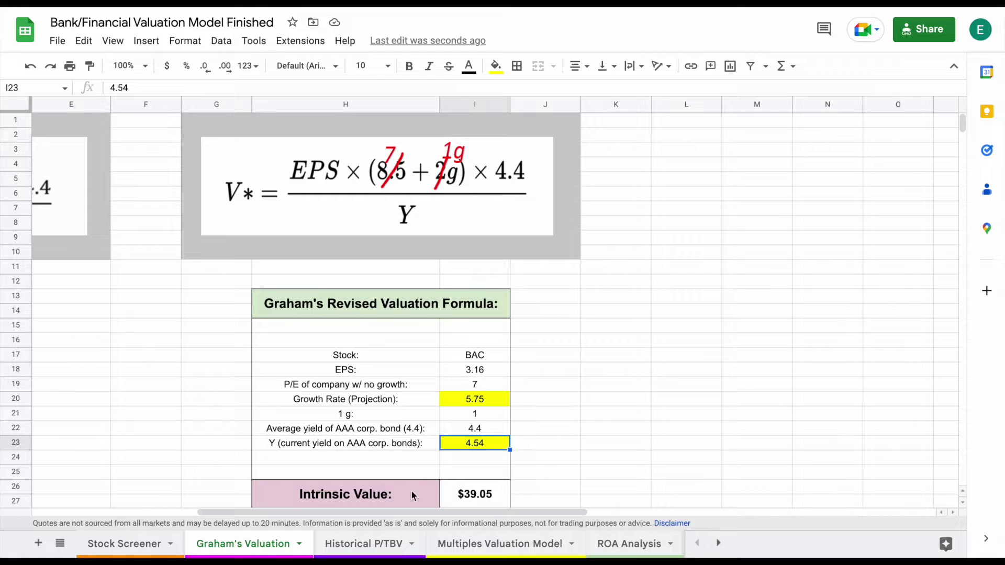
# Reveal the formula behind the $39.05 intrinsic value, then move to Historical P/TBV.
pyautogui.click(382, 506)
pyautogui.click(488, 502)
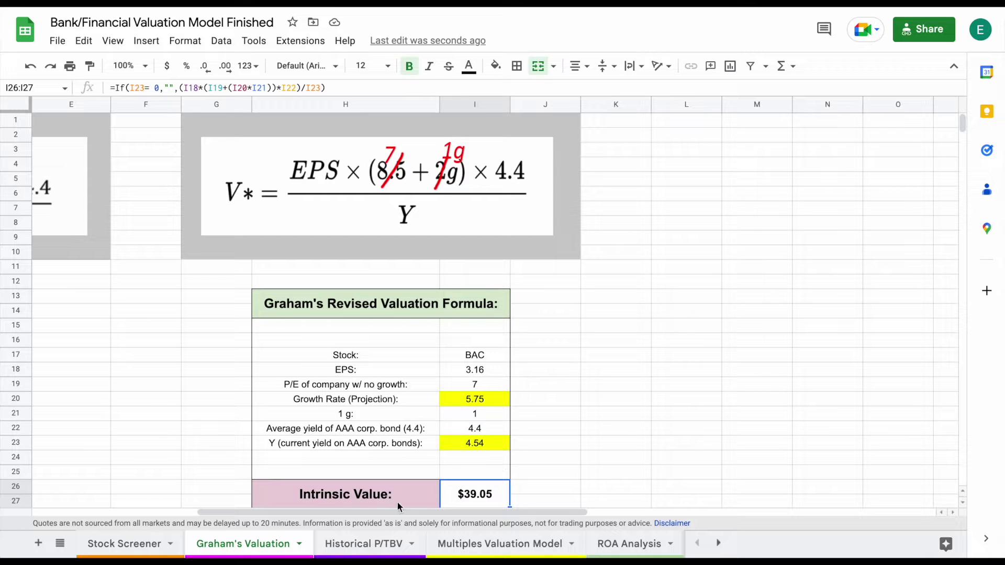
pyautogui.click(376, 544)
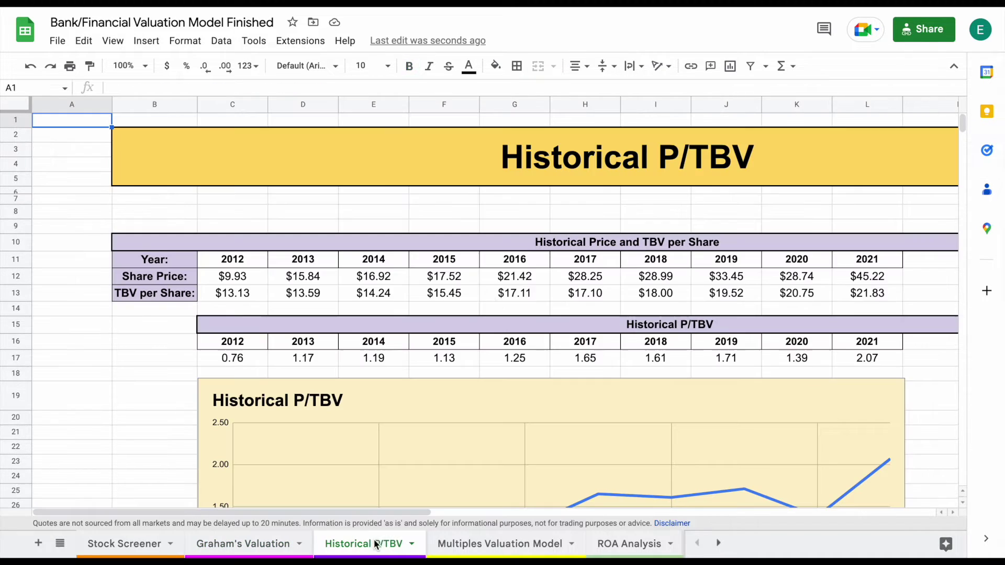
# Zoom the Historical P/TBV sheet to 75% and inspect the Current P/TBV formula.
pyautogui.click(140, 66)
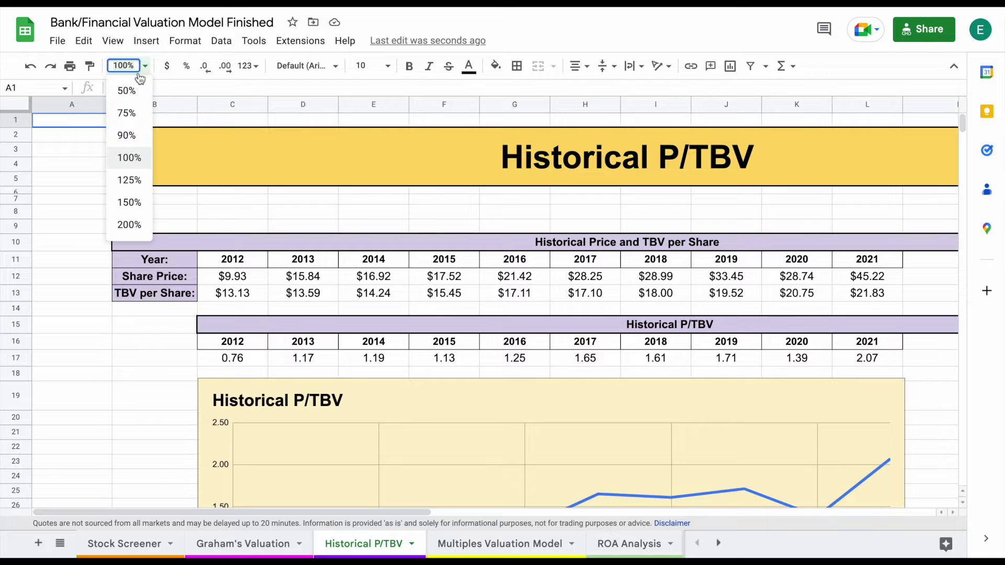
pyautogui.click(127, 111)
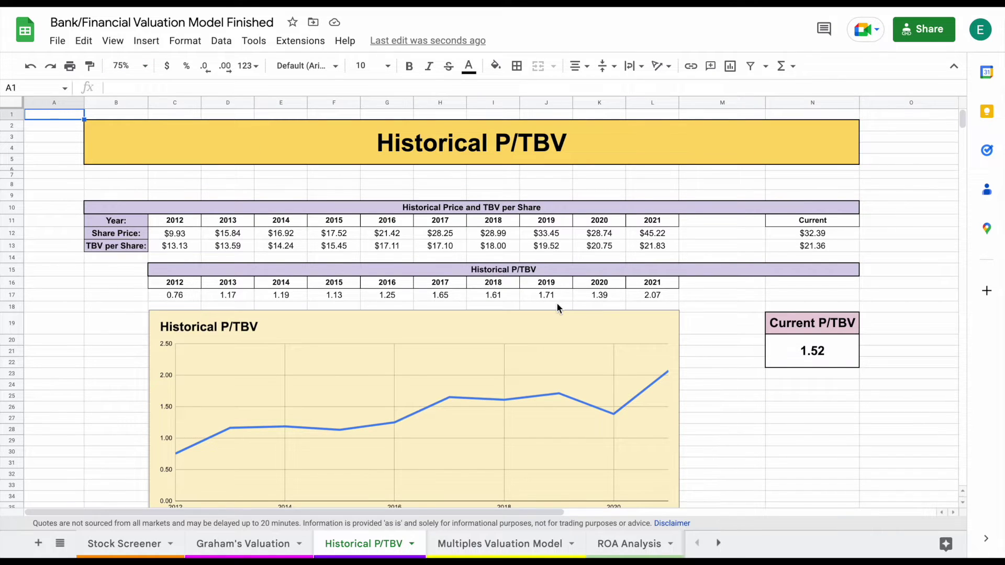
pyautogui.click(816, 412)
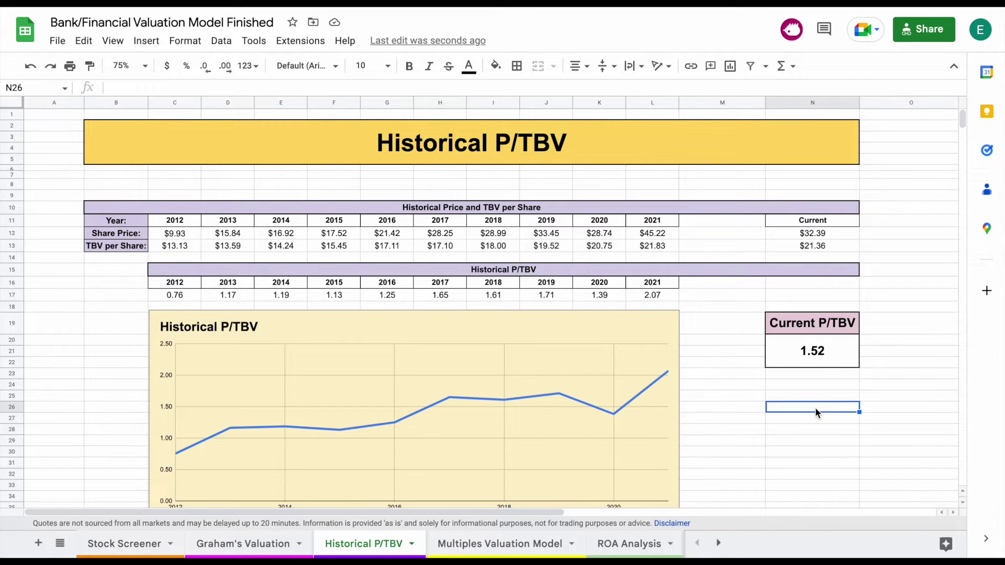
pyautogui.click(814, 363)
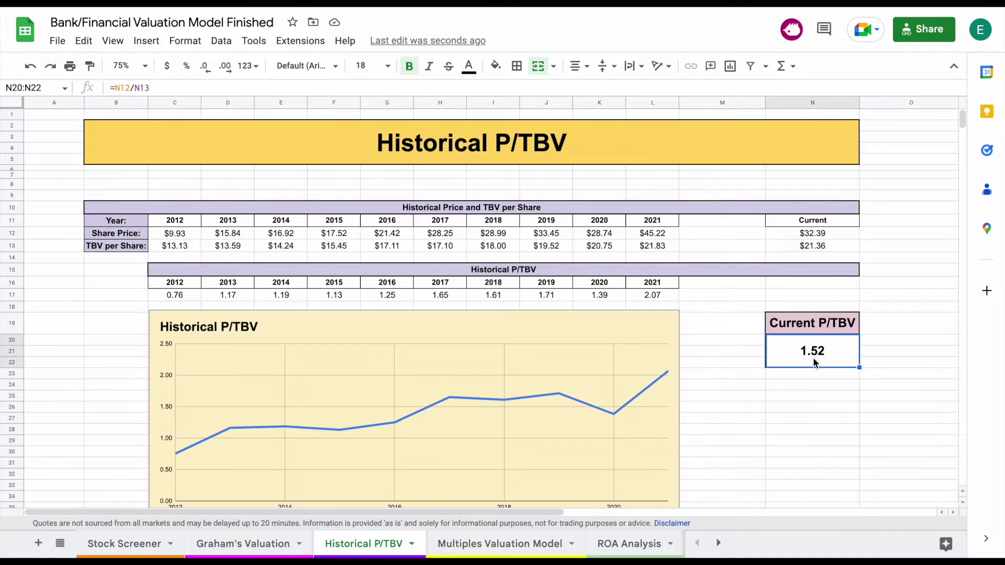
# Highlight the chart, the 2012–2021 share price and TBV per share rows, and current values.
pyautogui.click(178, 451)
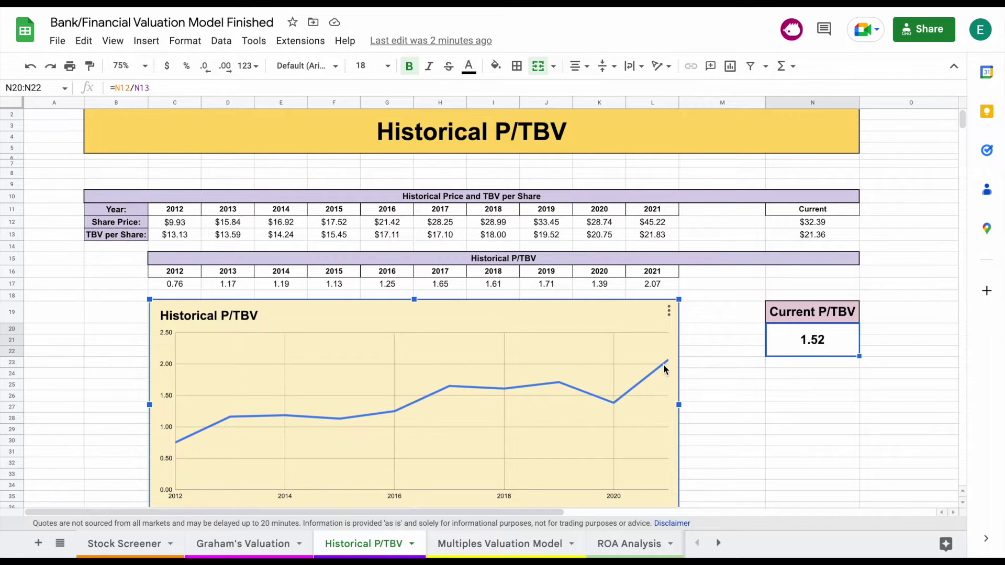
pyautogui.moveTo(667, 361)
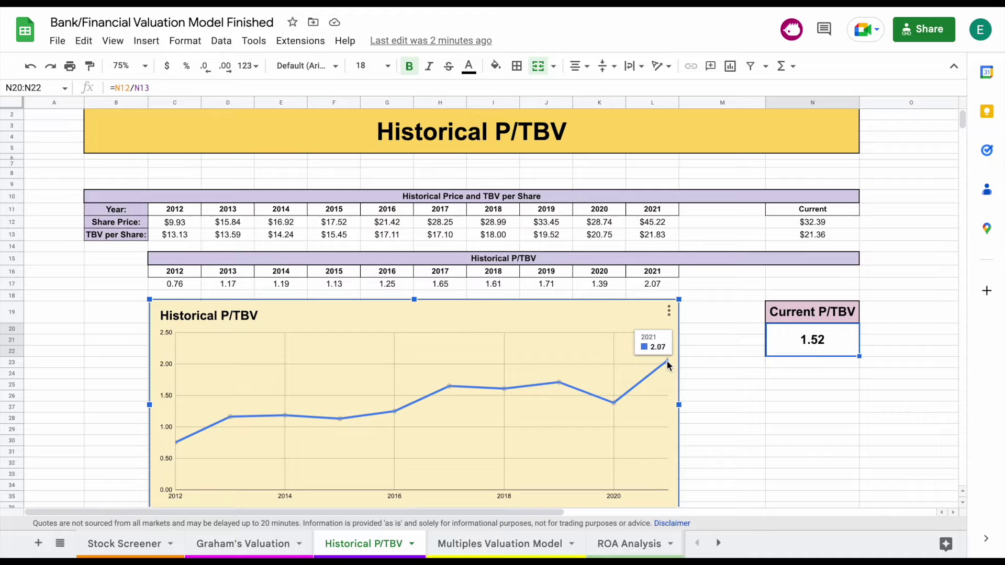
pyautogui.click(818, 381)
pyautogui.click(827, 350)
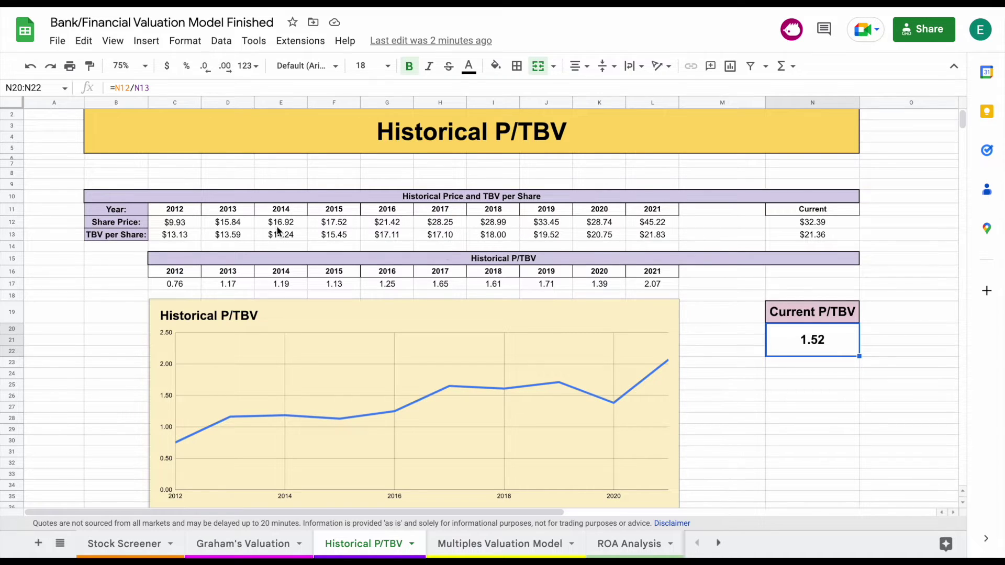
pyautogui.moveTo(181, 221); pyautogui.dragTo(637, 221)
pyautogui.moveTo(186, 240); pyautogui.dragTo(652, 241)
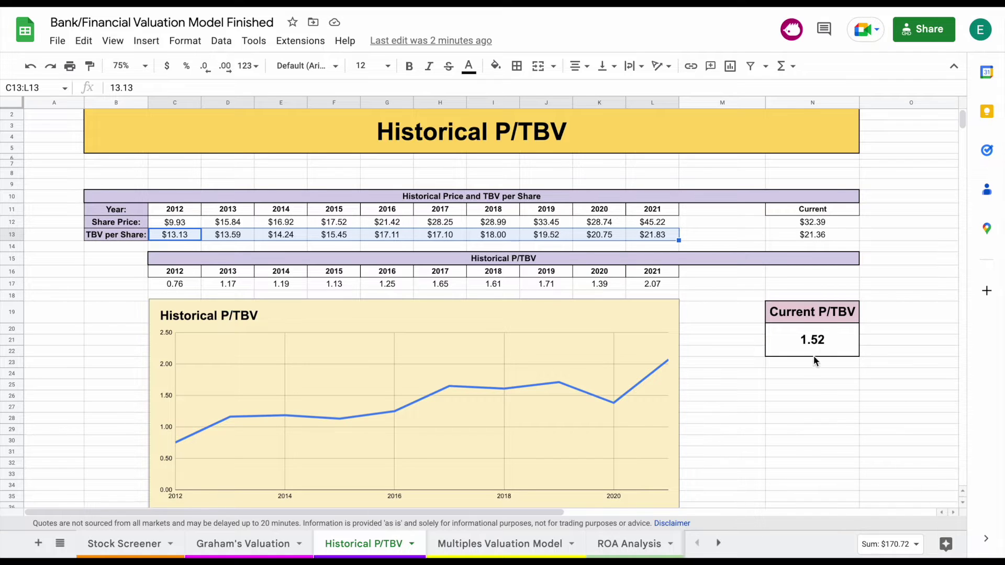
pyautogui.moveTo(832, 219); pyautogui.dragTo(830, 231)
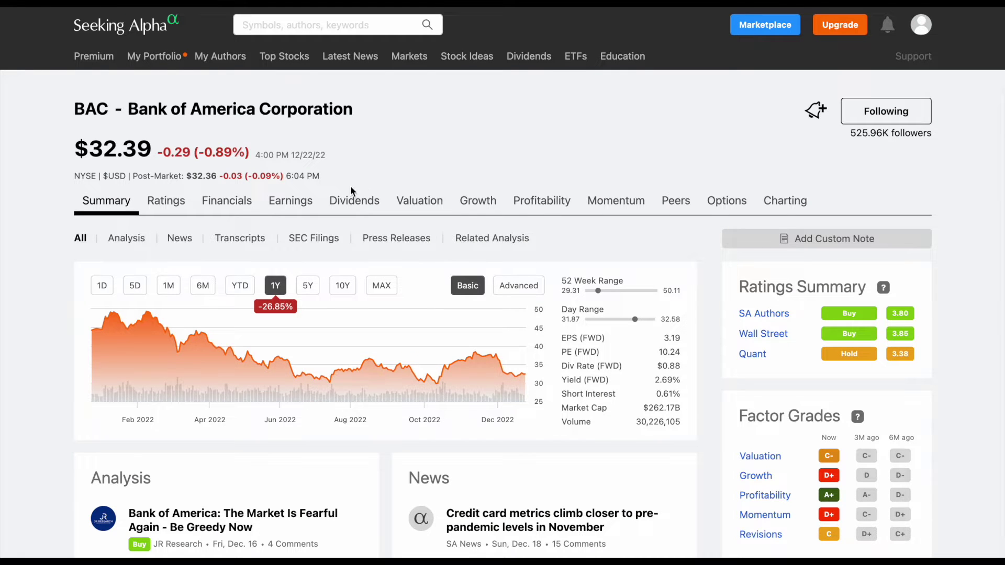
# Open Seeking Alpha's BAC balance sheet and scroll down to Supplemental Items.
pyautogui.click(237, 201)
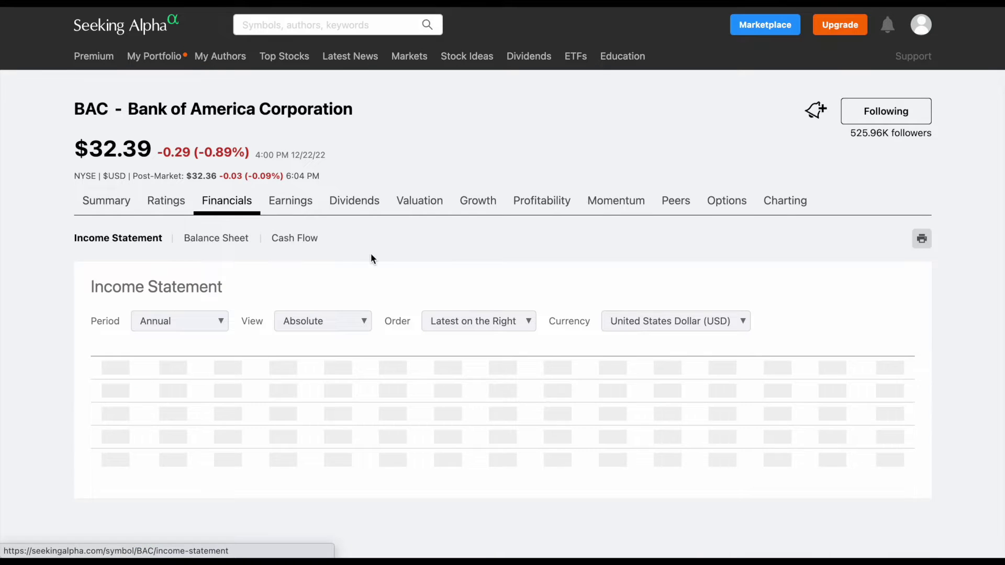
pyautogui.click(223, 242)
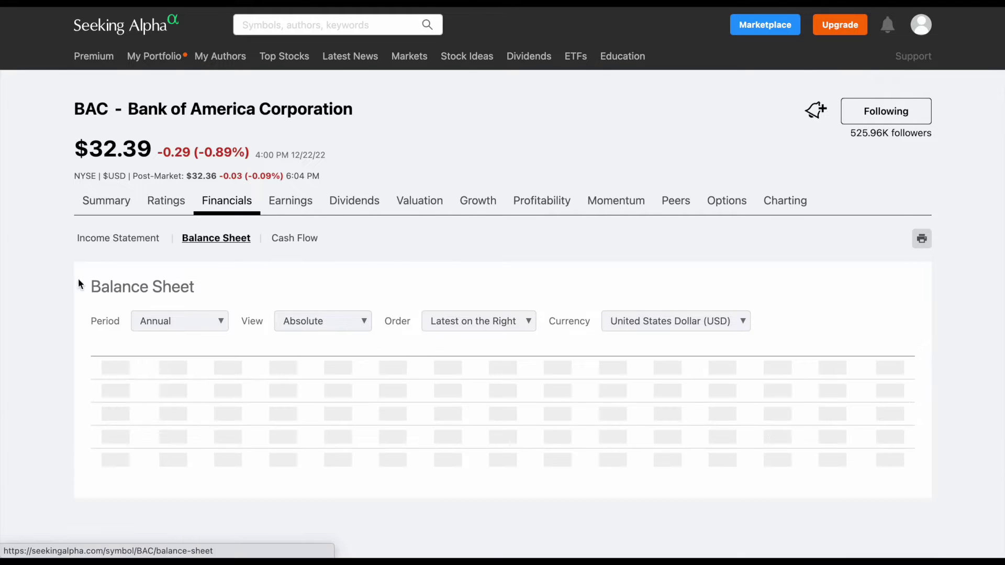
pyautogui.scroll(-20, 67, 320)
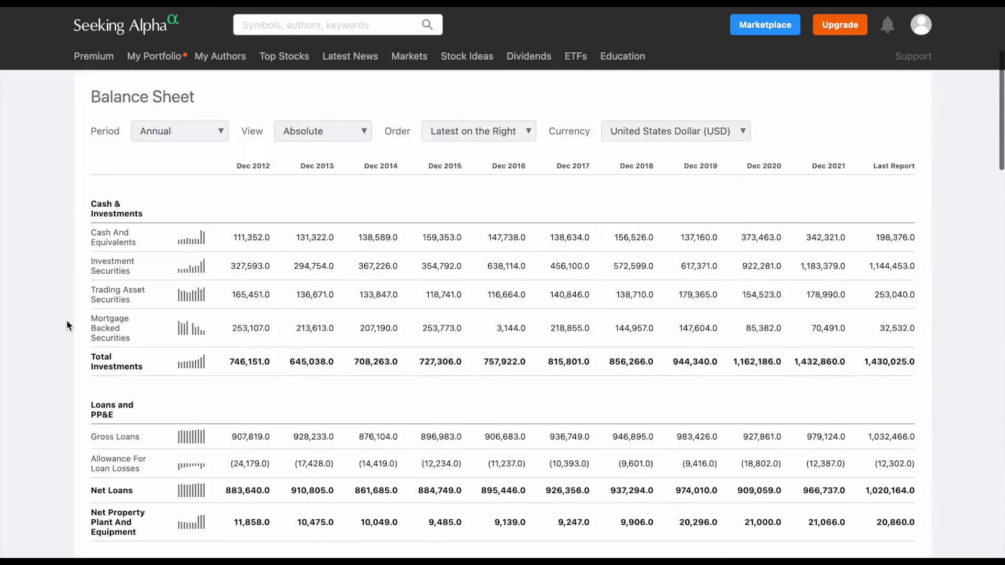
pyautogui.scroll(-15, 67, 325)
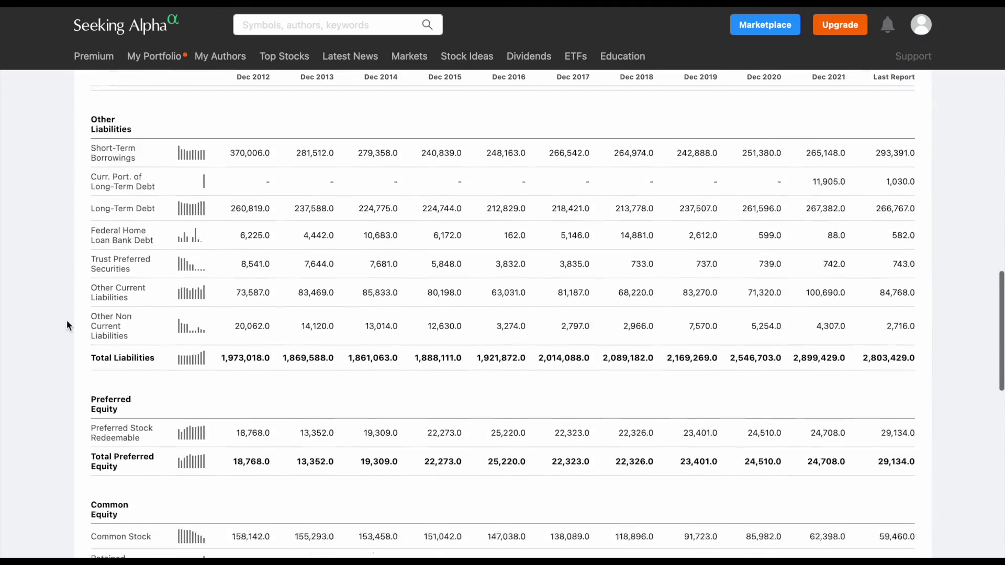
pyautogui.scroll(-3, 67, 326)
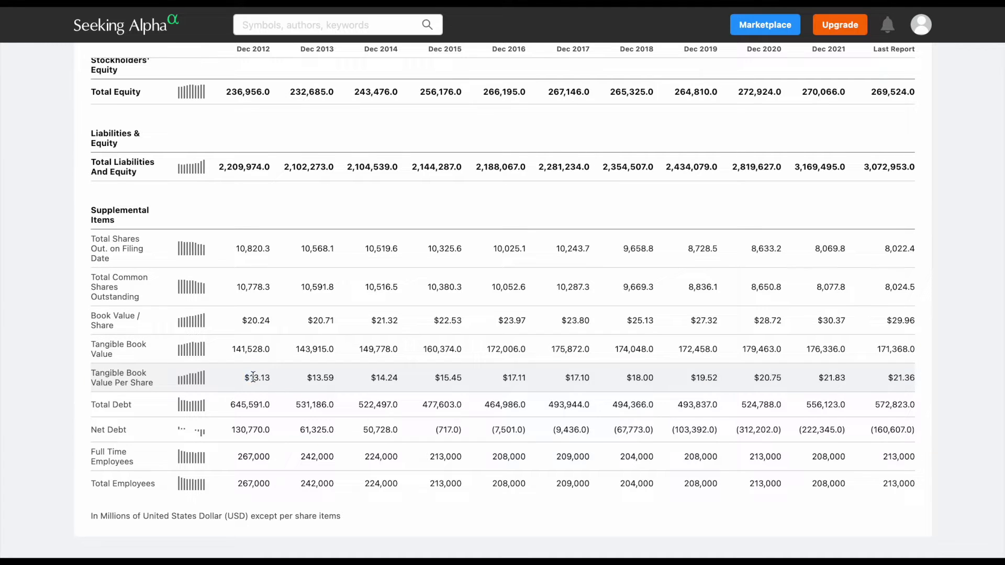
# Highlight Tangible Book Value Per Share for 2012–2021 and compare it with the sheet's $21.36 TBV.
pyautogui.moveTo(245, 377); pyautogui.dragTo(808, 394)
pyautogui.moveTo(918, 387); pyautogui.dragTo(921, 379)
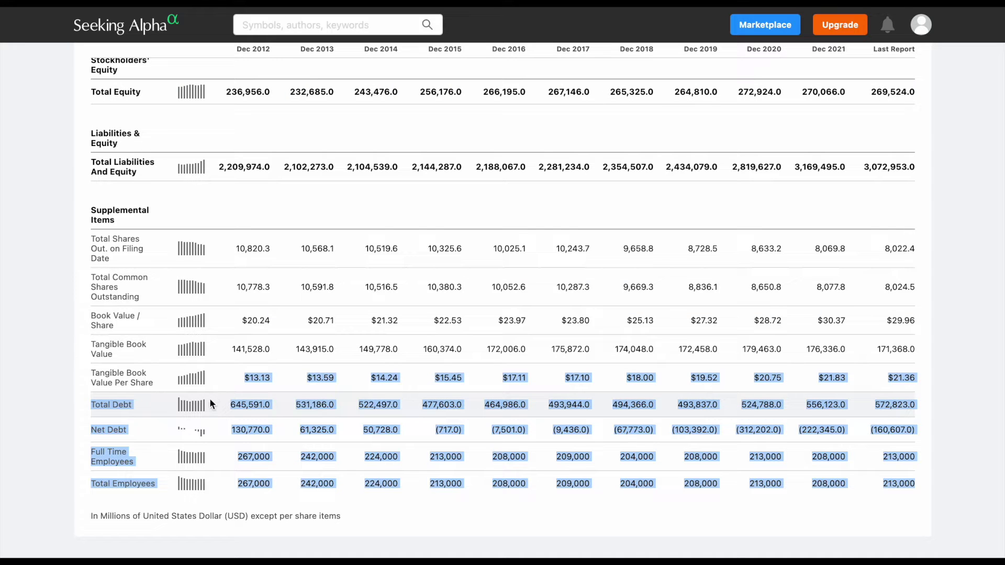
pyautogui.click(217, 385)
pyautogui.moveTo(240, 378); pyautogui.dragTo(853, 381)
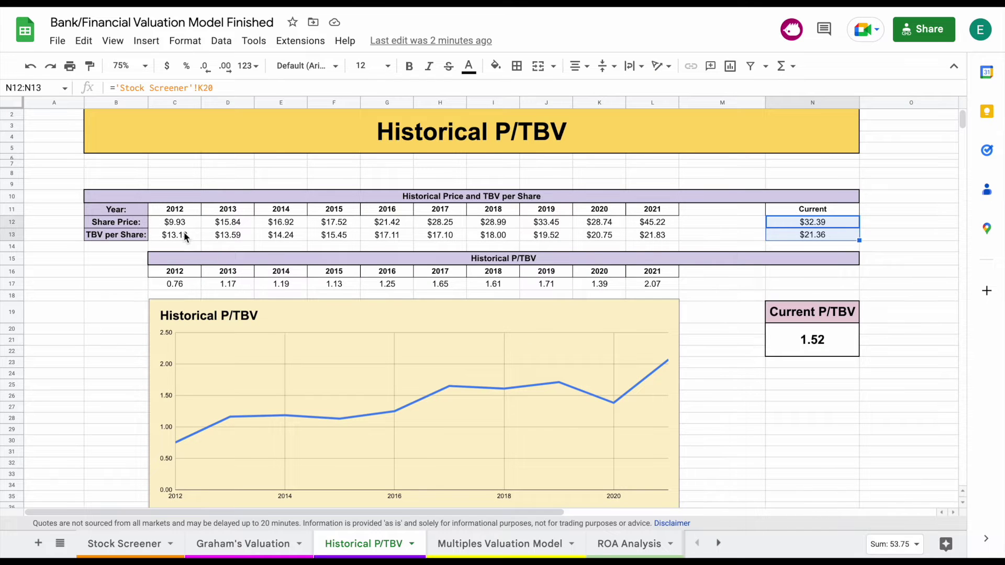
pyautogui.moveTo(184, 237); pyautogui.dragTo(638, 241)
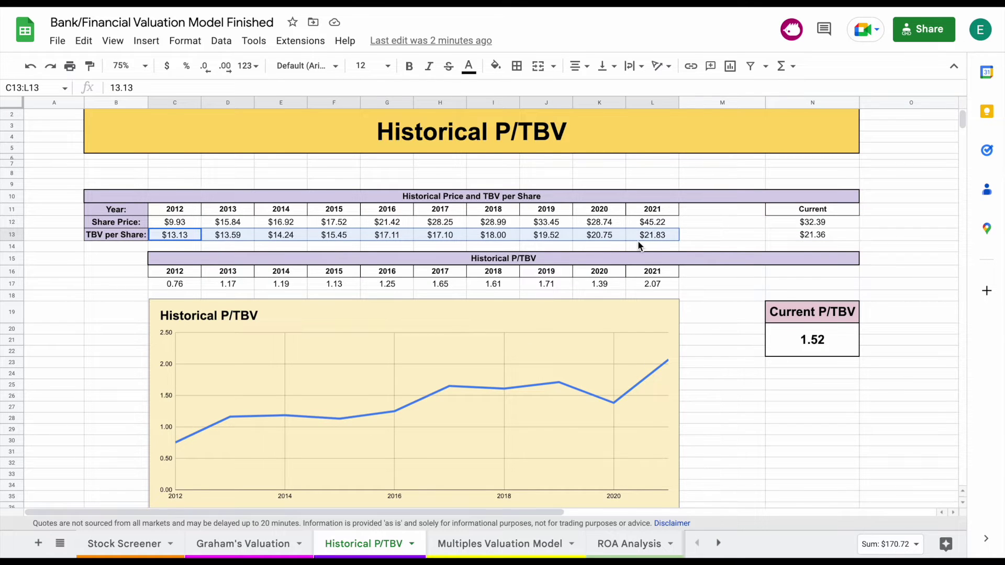
pyautogui.click(825, 234)
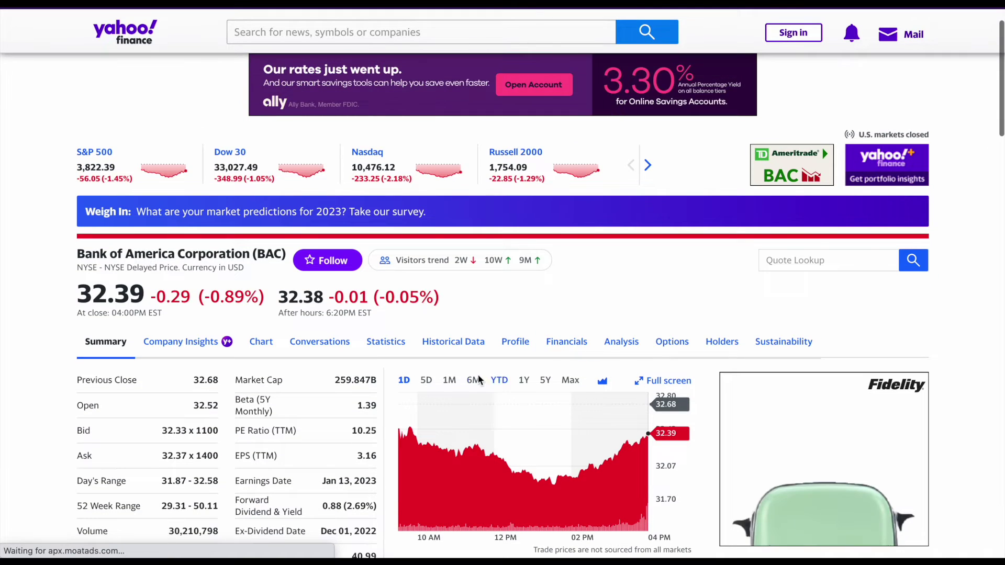
# Open BAC's Historical Data page, keeping Historical Prices selected.
pyautogui.click(457, 343)
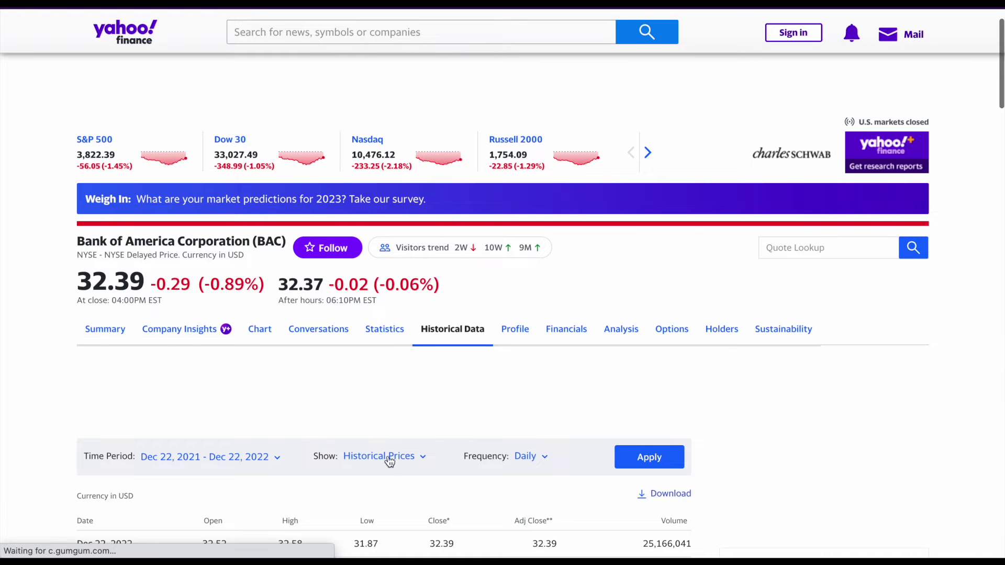
pyautogui.click(387, 457)
pyautogui.scroll(-2, 388, 487)
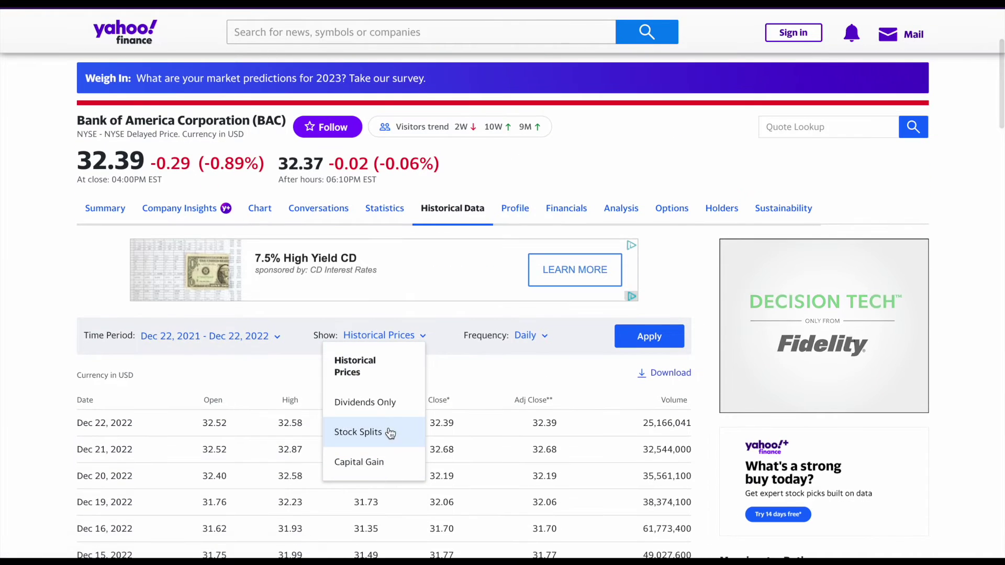
pyautogui.click(365, 372)
# Apply a Max time period with Monthly frequency and scroll through the price rows.
pyautogui.click(255, 340)
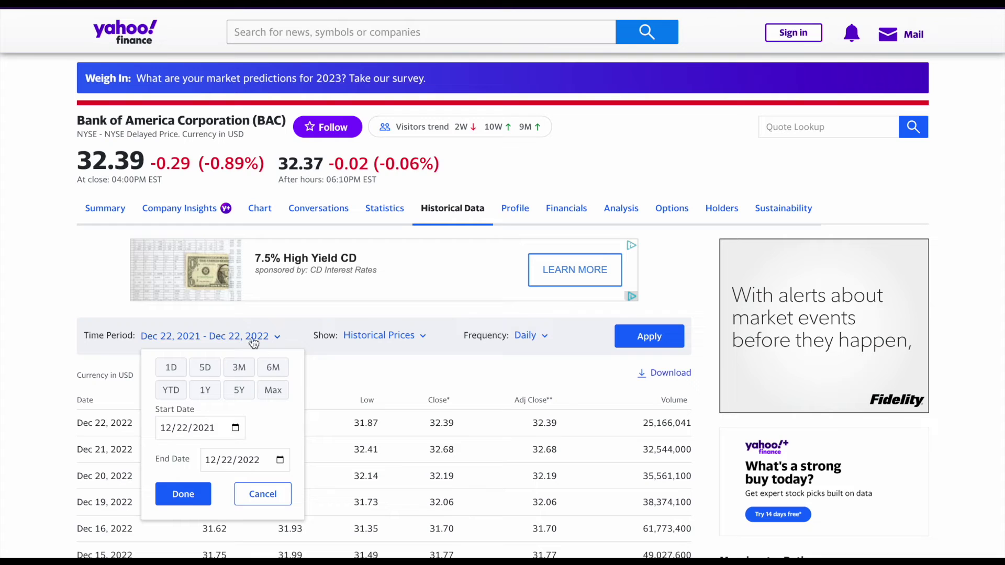
pyautogui.click(267, 388)
pyautogui.click(530, 335)
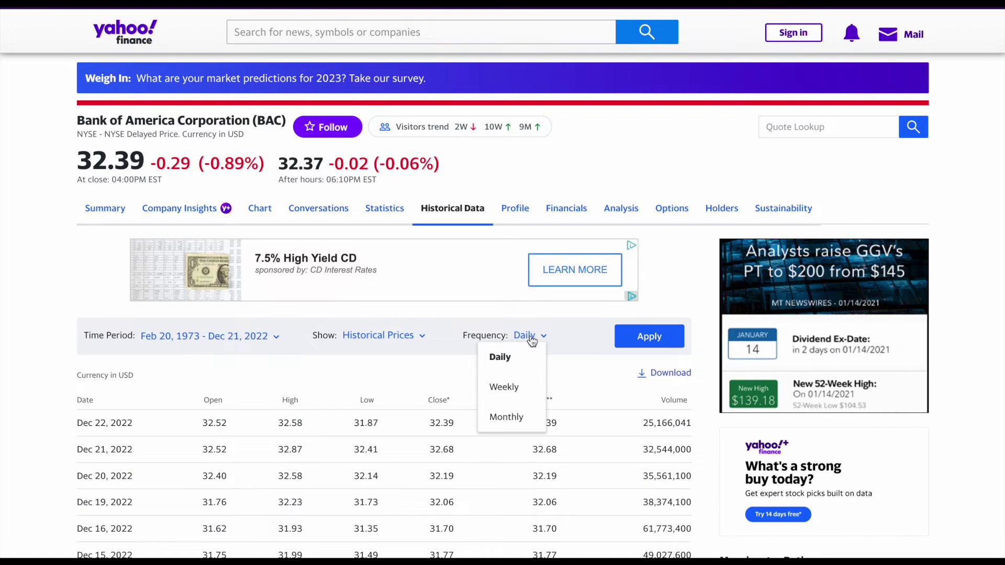
pyautogui.click(526, 416)
pyautogui.click(640, 343)
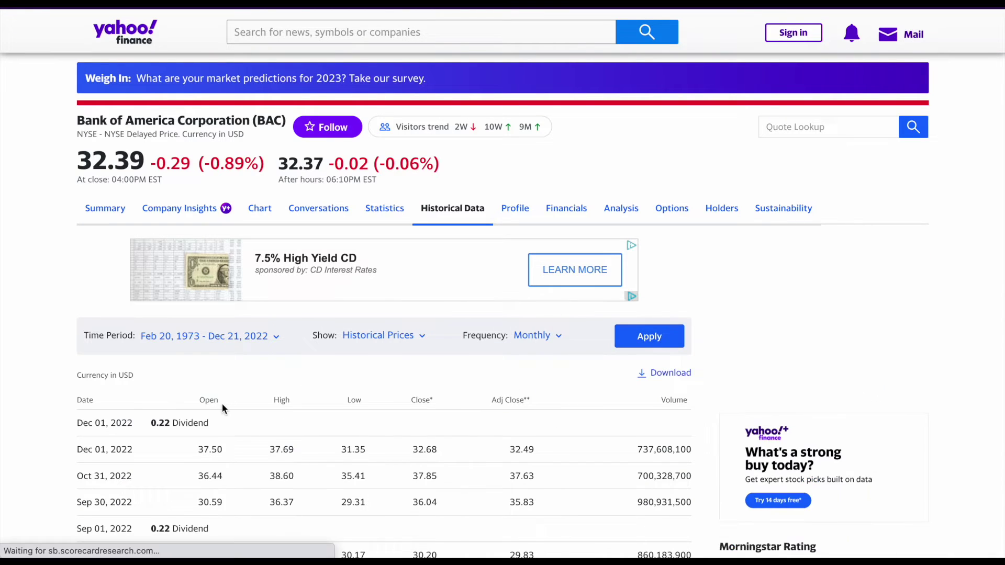
pyautogui.scroll(-2, 59, 356)
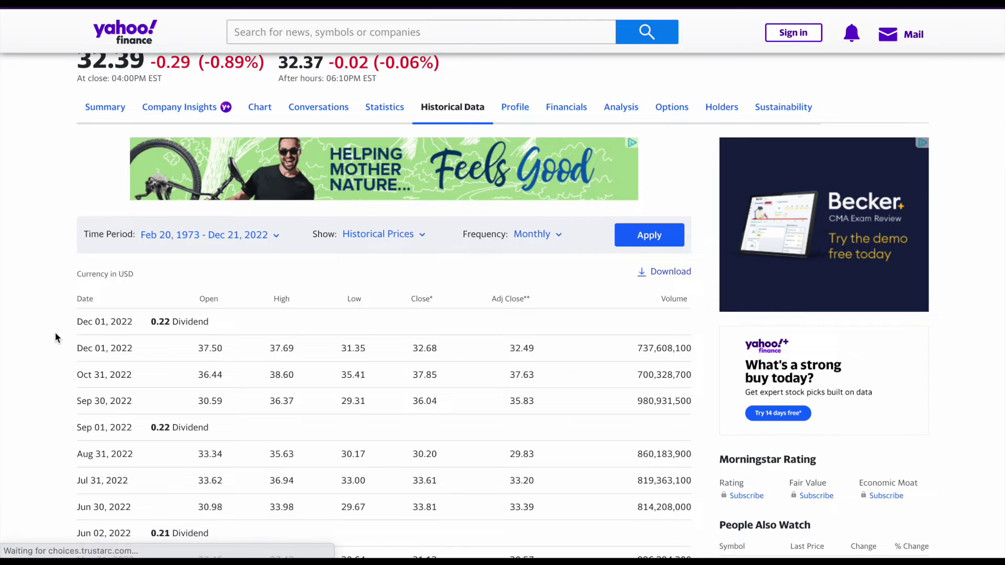
pyautogui.scroll(-1, 55, 332)
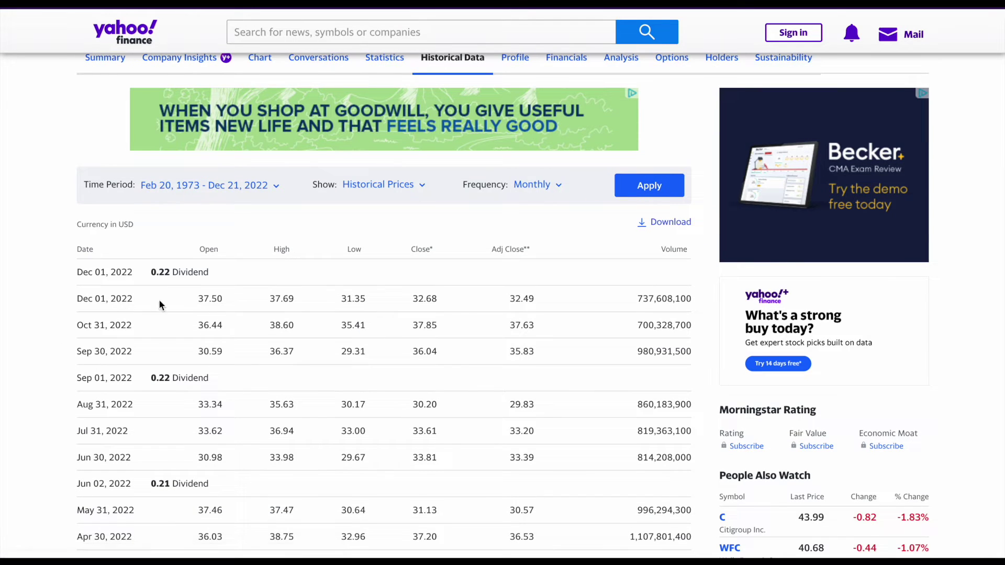
pyautogui.scroll(-20, 187, 304)
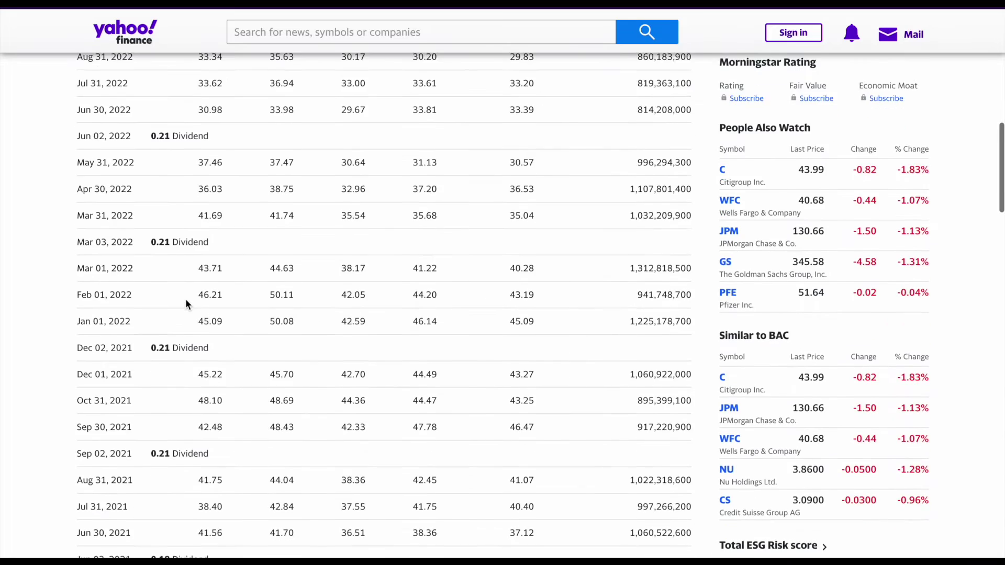
pyautogui.scroll(-1, 186, 304)
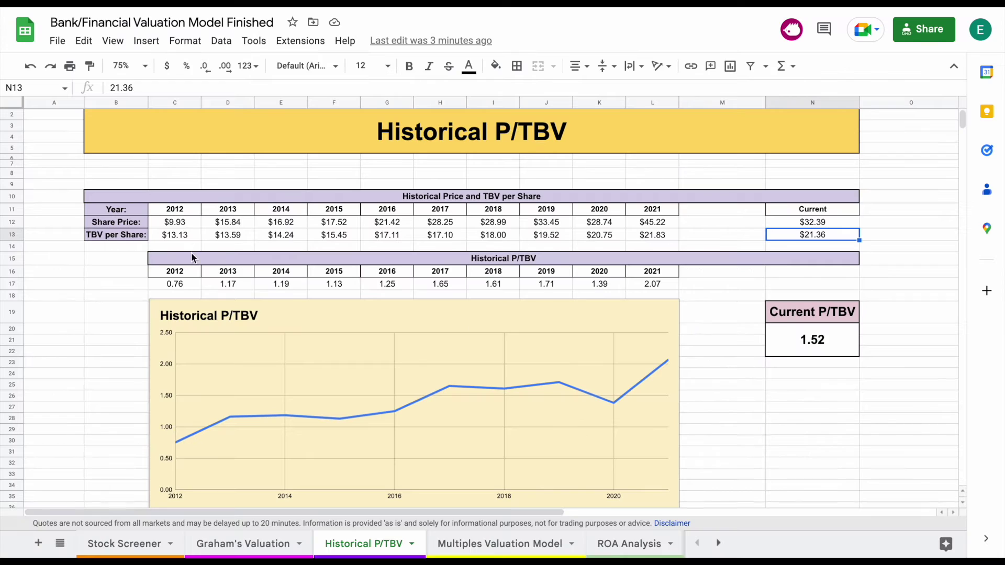
pyautogui.moveTo(186, 226); pyautogui.dragTo(661, 223)
pyautogui.click(832, 225)
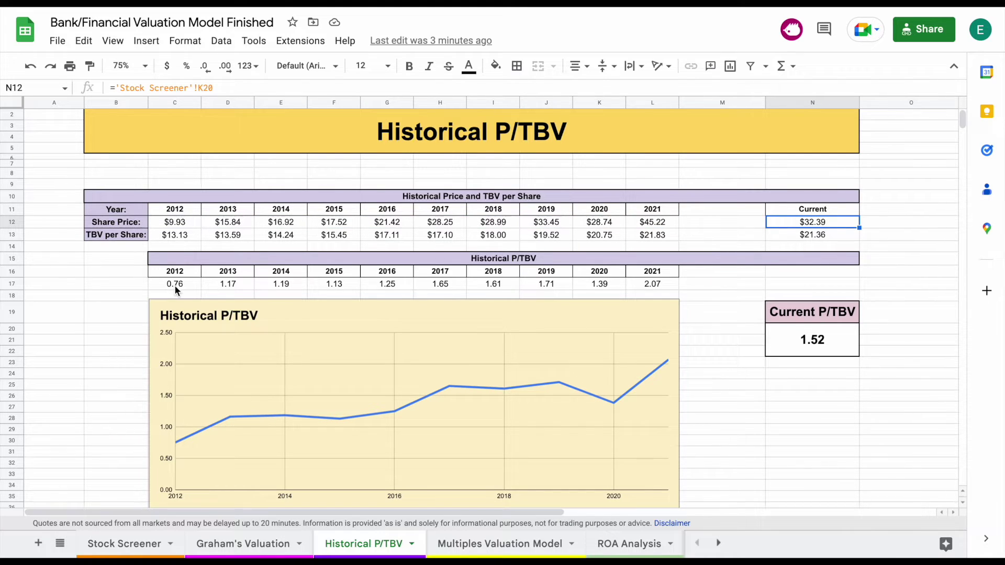
pyautogui.moveTo(175, 284); pyautogui.dragTo(636, 287)
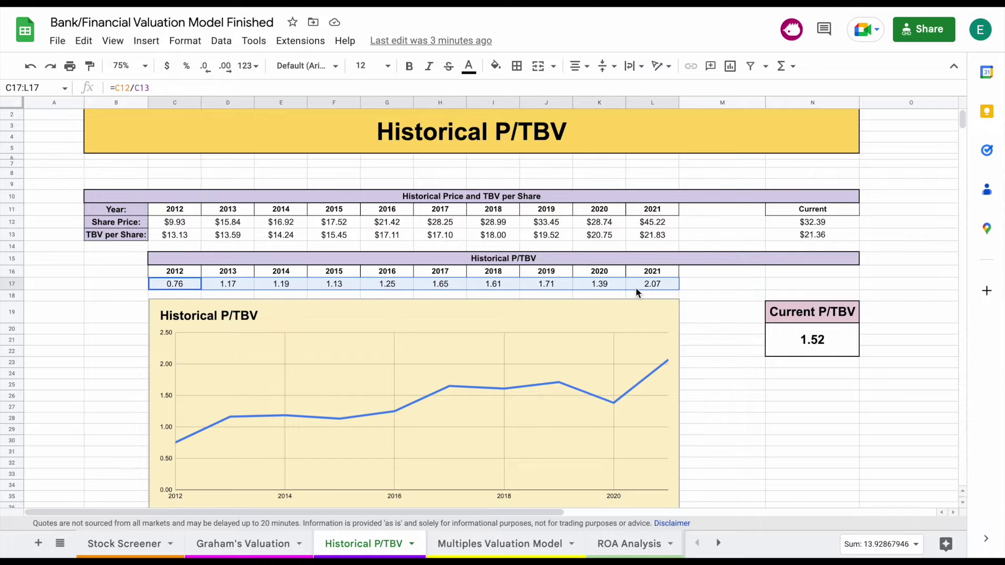
pyautogui.click(253, 451)
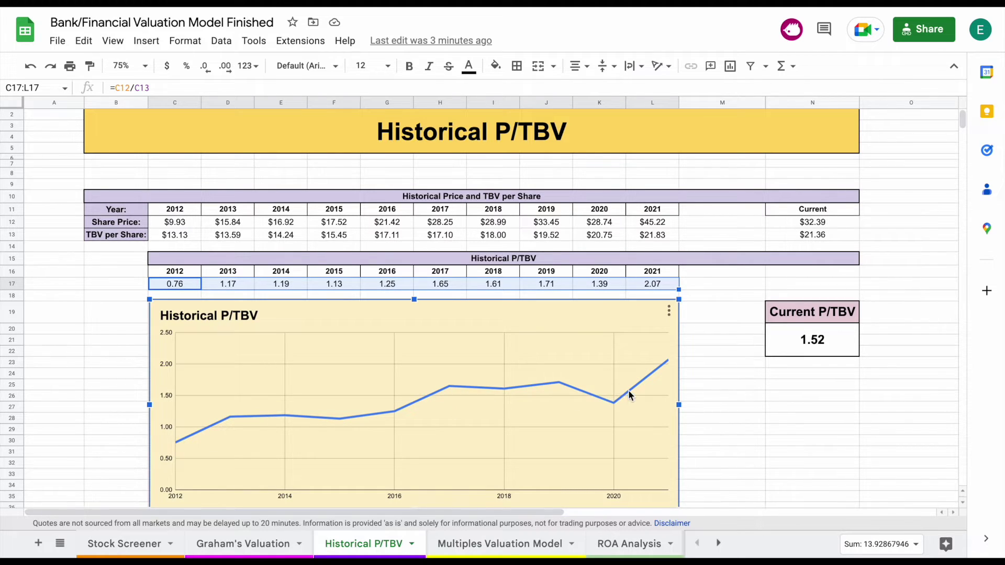
pyautogui.click(833, 350)
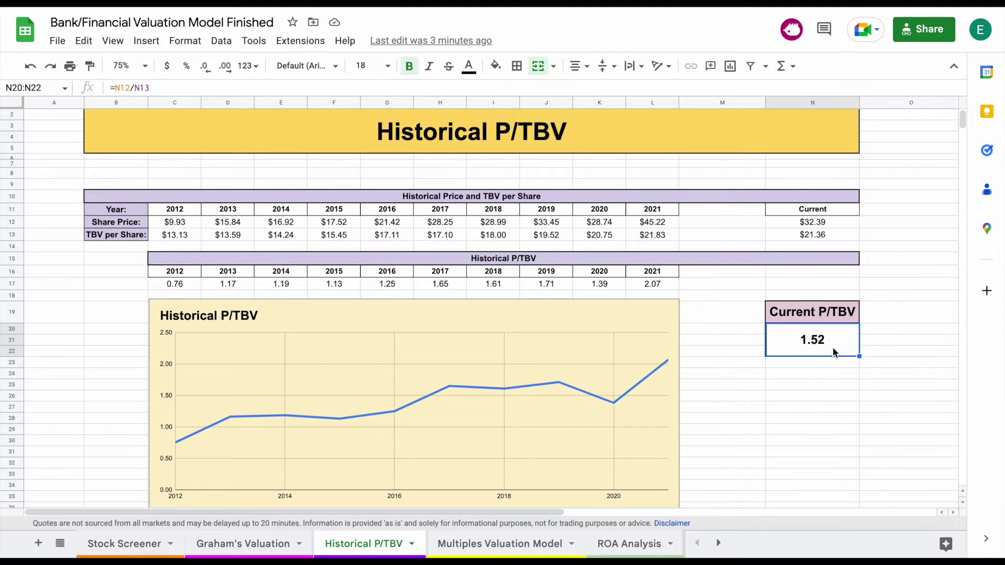
pyautogui.moveTo(845, 225); pyautogui.dragTo(845, 236)
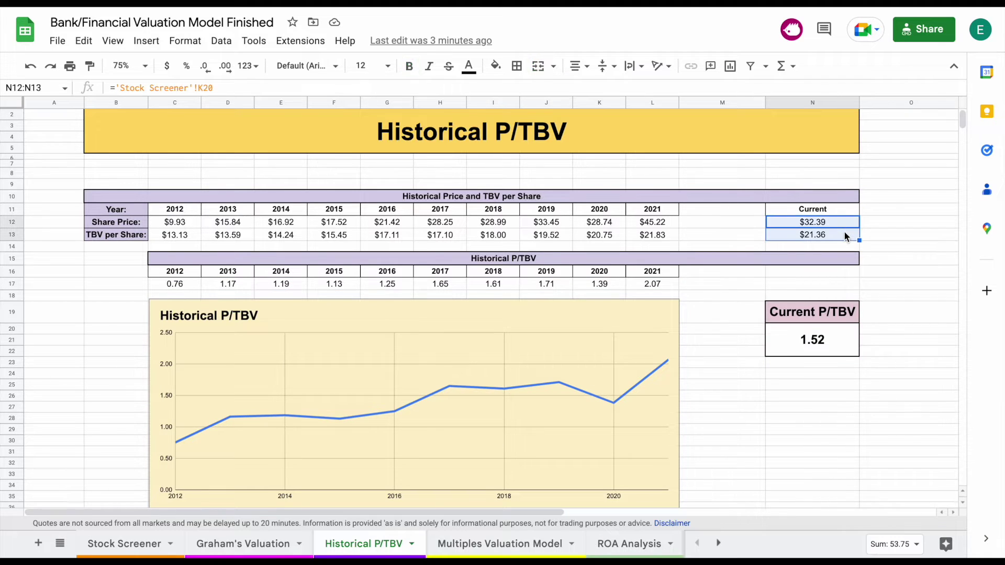
pyautogui.click(820, 344)
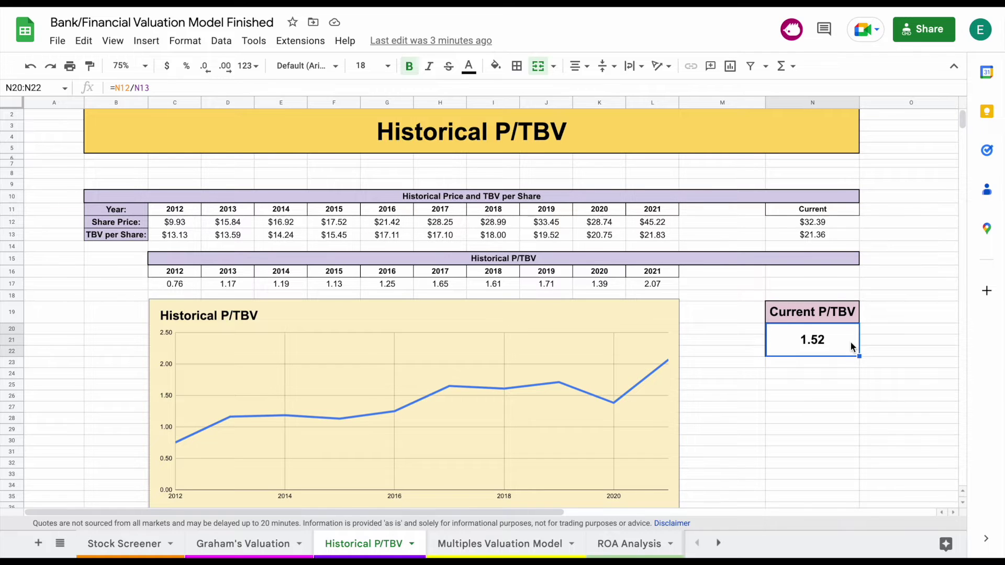
pyautogui.click(513, 543)
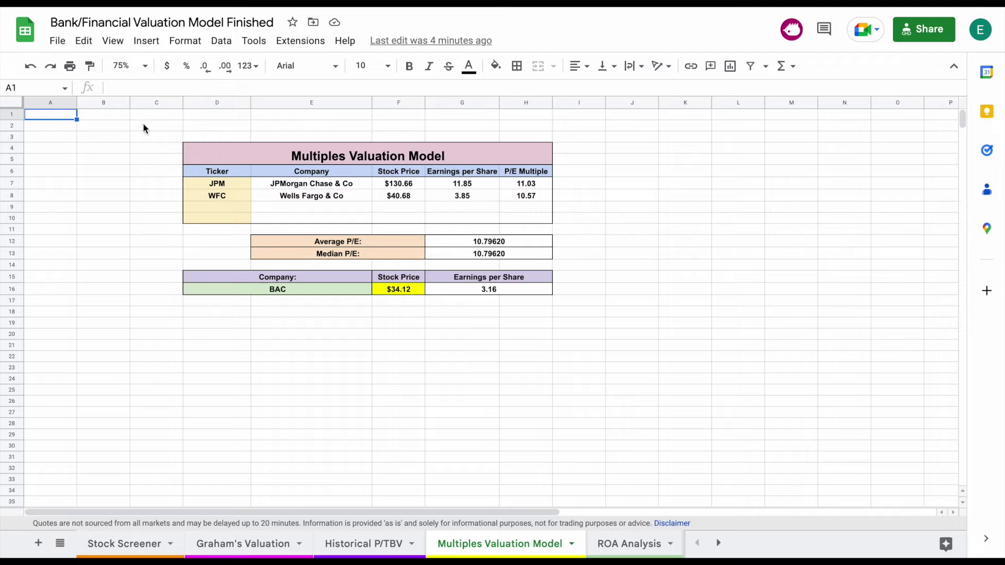
# Zoom the Multiples Valuation Model sheet to 100% and select the JPM and WFC tickers.
pyautogui.click(137, 66)
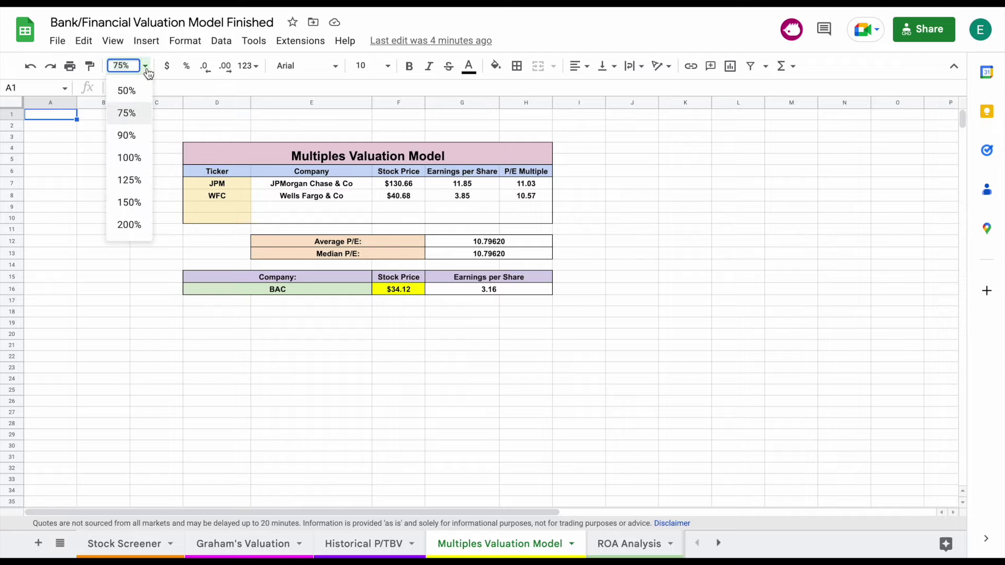
pyautogui.click(137, 158)
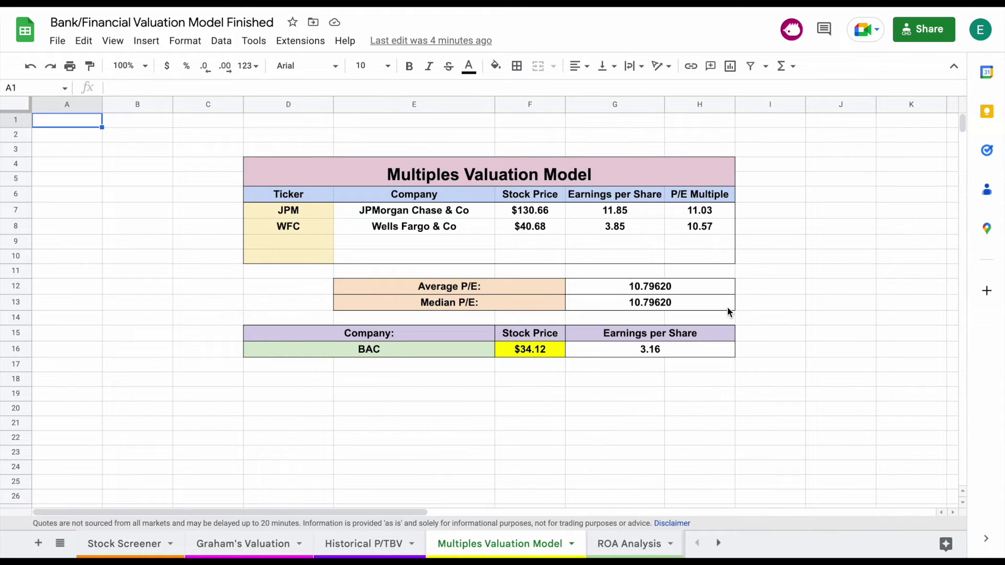
pyautogui.click(841, 210)
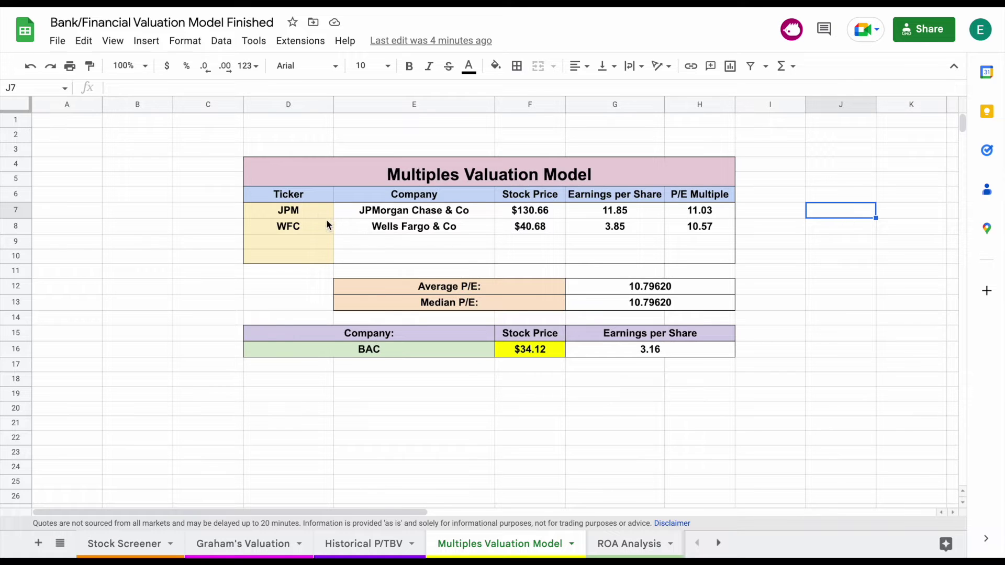
pyautogui.moveTo(319, 210); pyautogui.dragTo(318, 222)
pyautogui.click(172, 161)
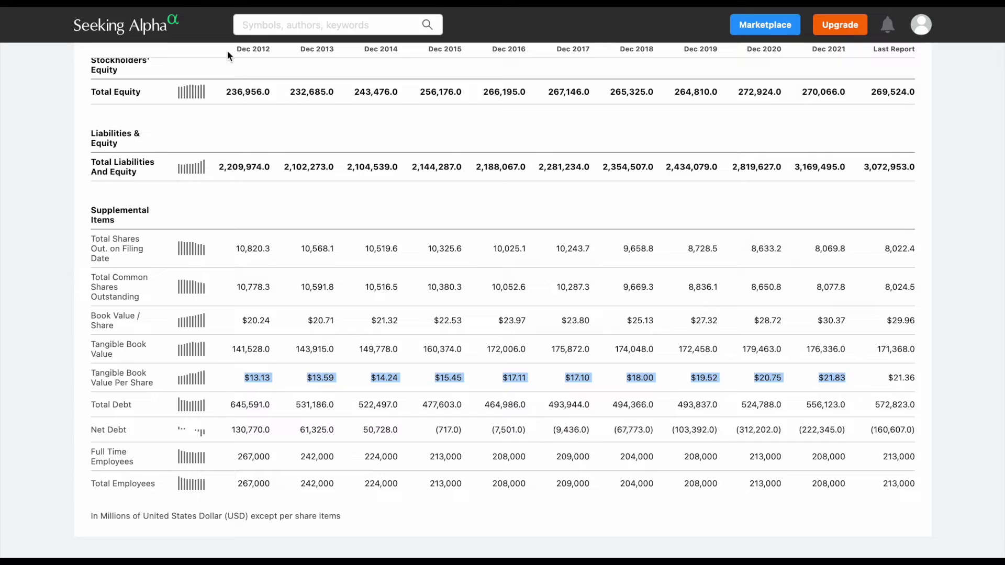
pyautogui.scroll(15, 615, 279)
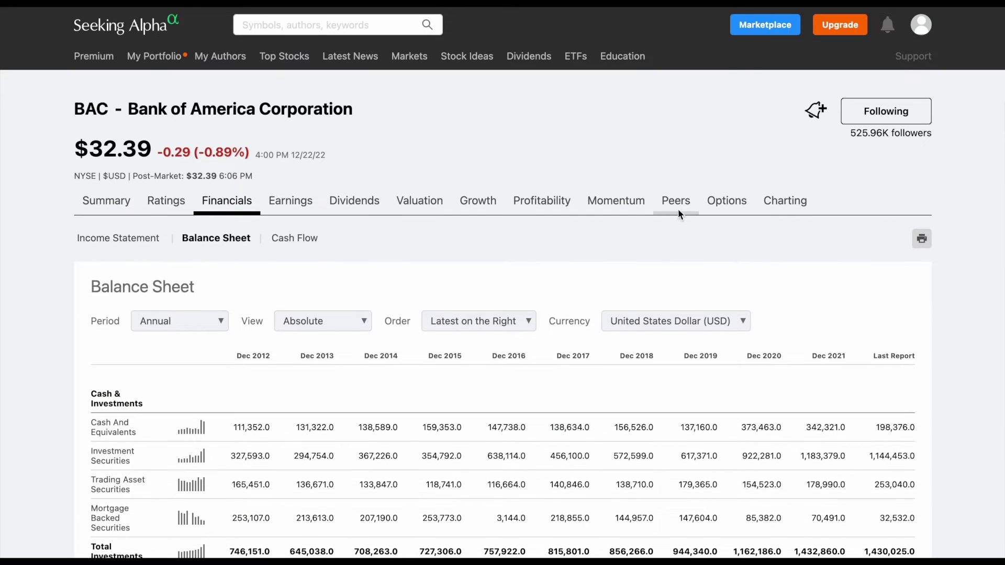
# Switch to the Peers tab on BAC's Seeking Alpha page.
pyautogui.click(676, 201)
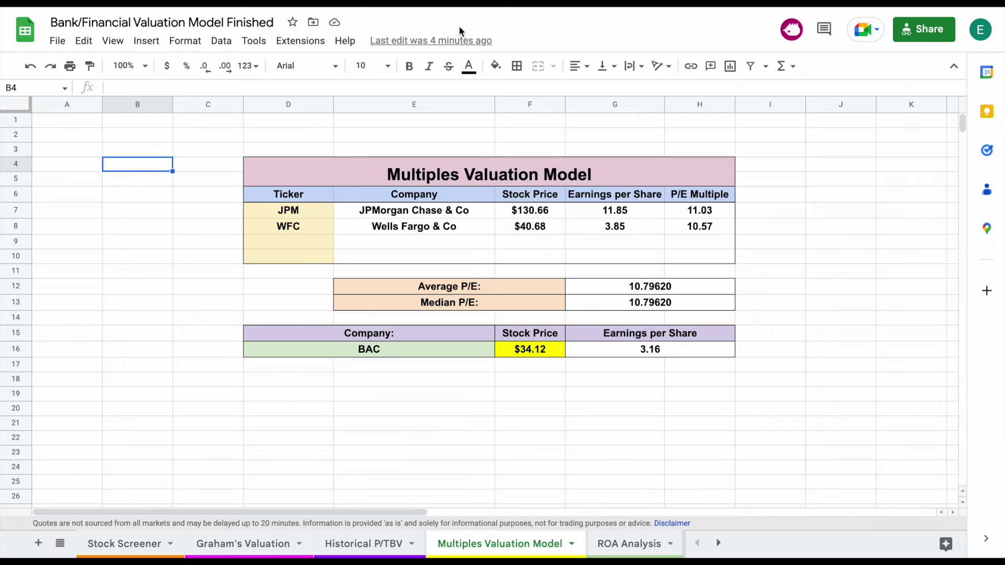
# Re-enter WFC in ticker cell D8 so its peer data reloads.
pyautogui.moveTo(325, 214); pyautogui.dragTo(386, 218)
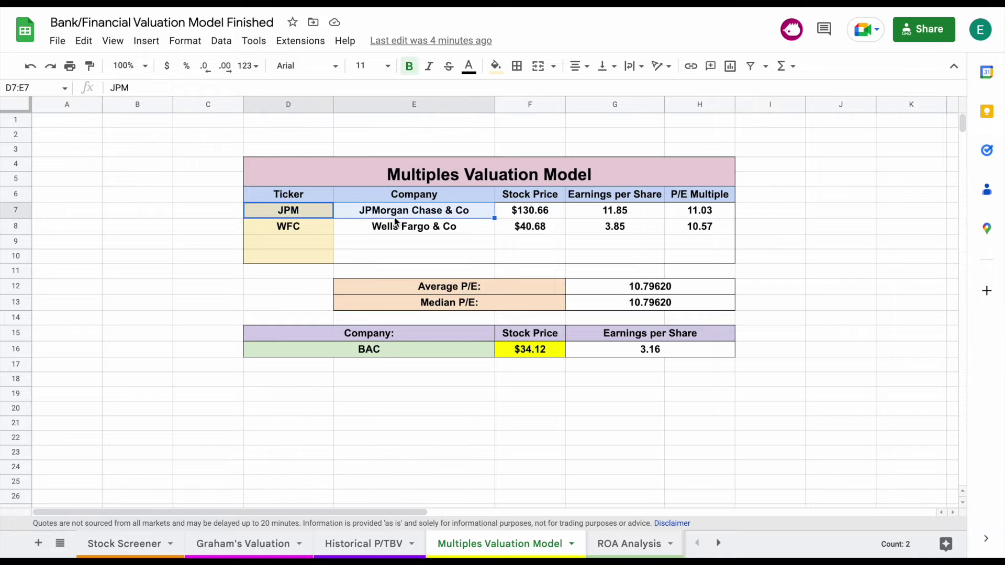
pyautogui.click(318, 244)
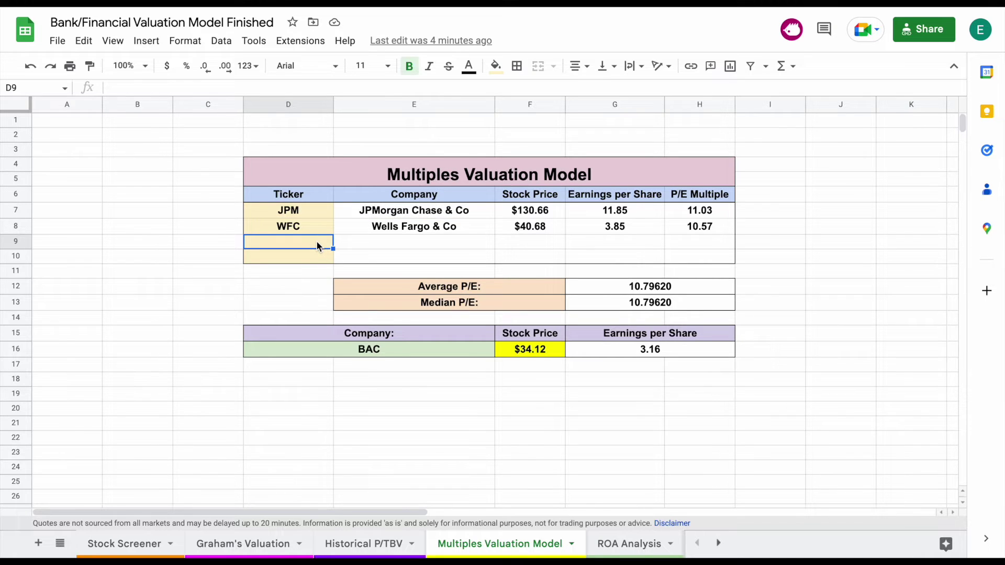
pyautogui.click(316, 227)
pyautogui.press('Delete')
pyautogui.write('WFC')
pyautogui.press('Return')
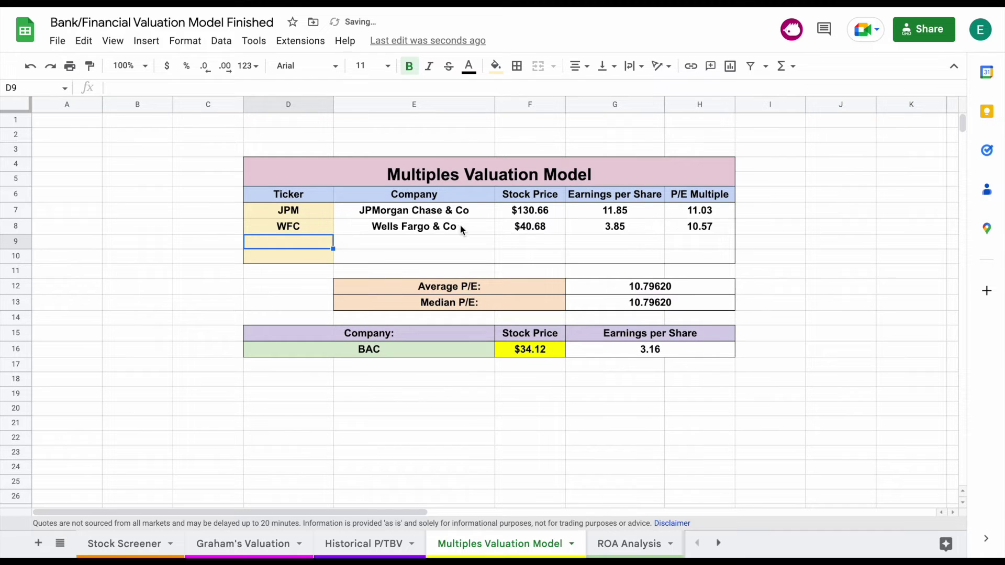
# Inspect the Wells Fargo row, the Average P/E formula and BAC's implied stock price formula.
pyautogui.moveTo(477, 226); pyautogui.dragTo(687, 230)
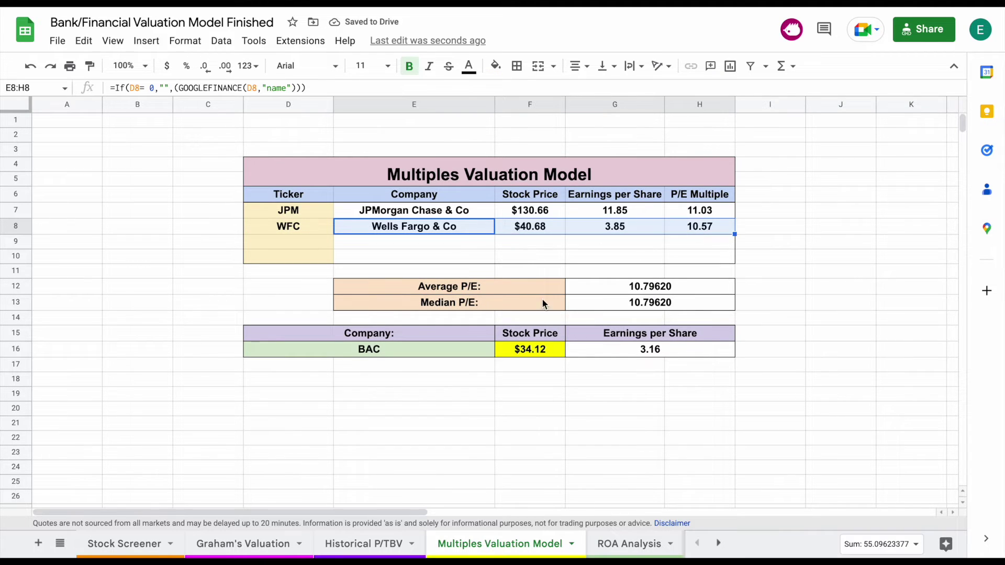
pyautogui.moveTo(523, 291); pyautogui.dragTo(585, 292)
pyautogui.click(636, 291)
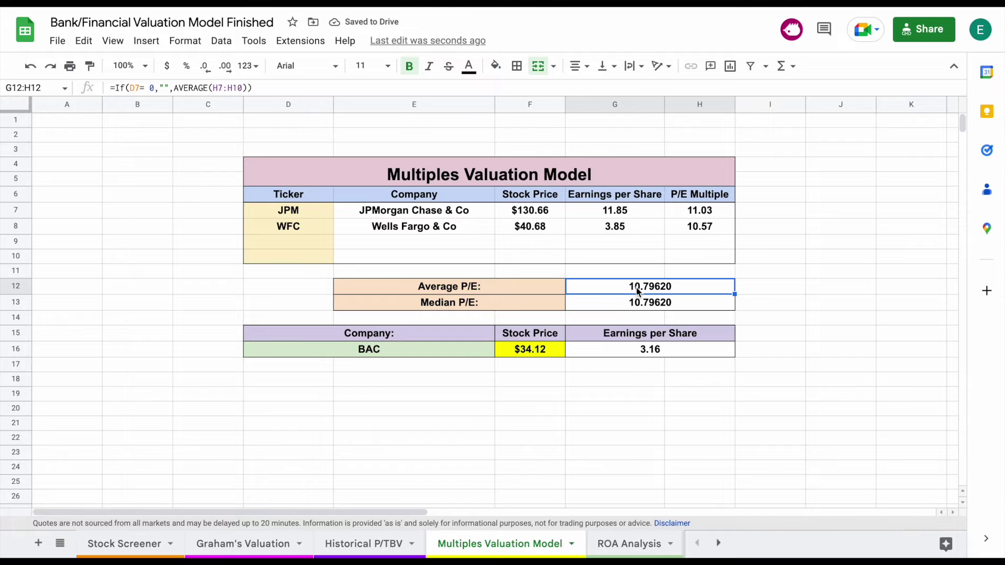
pyautogui.click(677, 346)
pyautogui.click(545, 348)
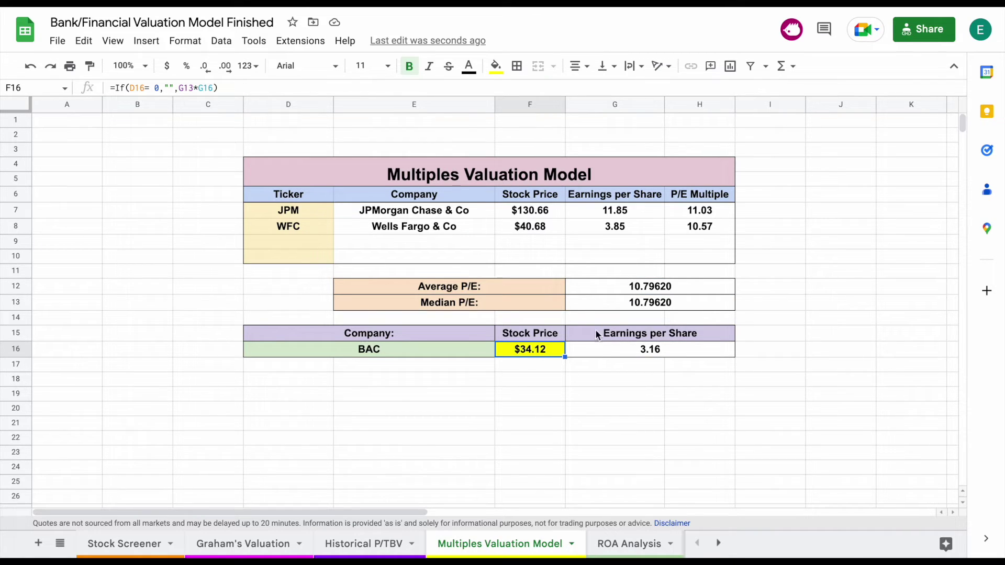
# Select the JPM and WFC P/E multiples, then move to the ROA Analysis sheet.
pyautogui.click(571, 177)
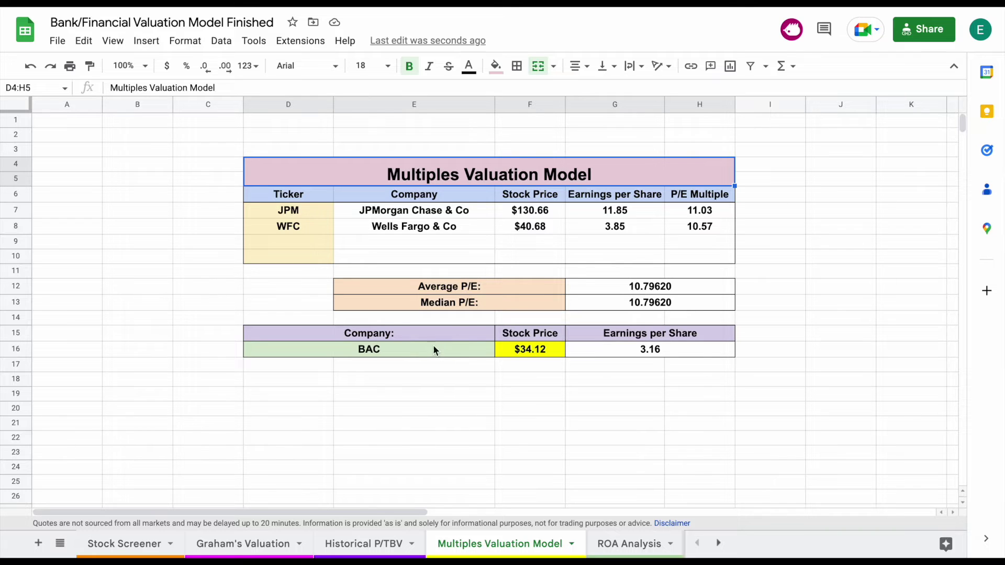
pyautogui.moveTo(699, 215); pyautogui.dragTo(701, 226)
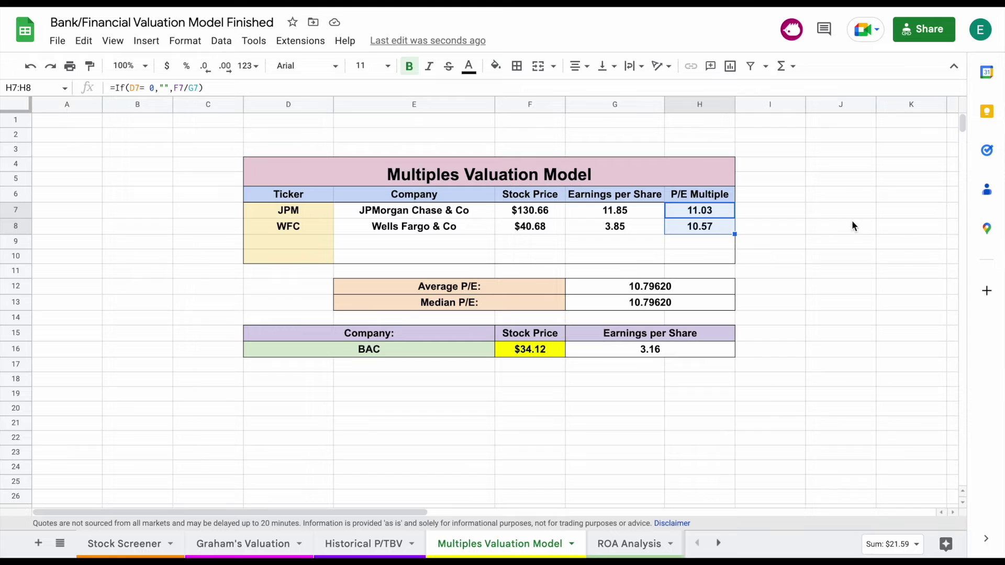
pyautogui.click(841, 214)
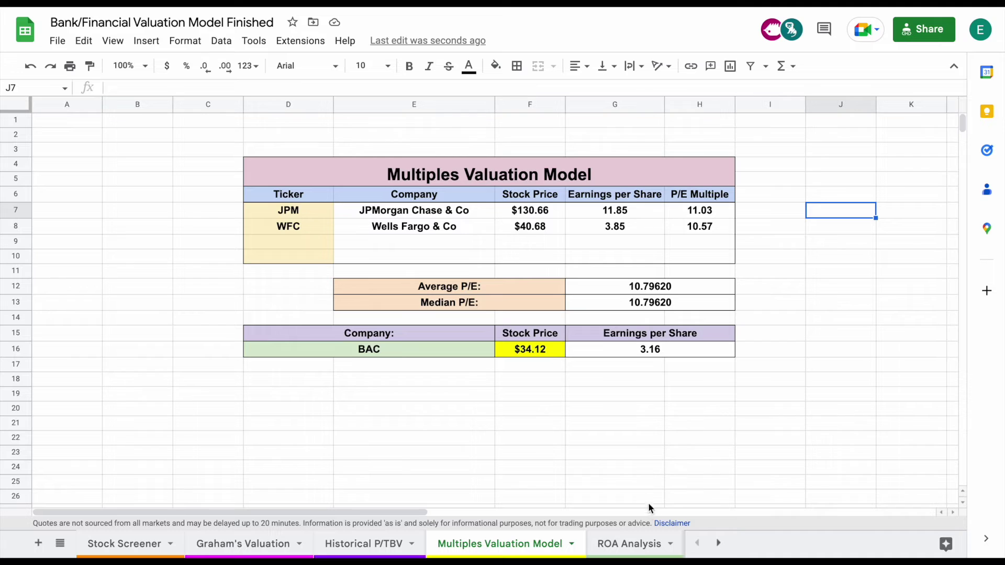
pyautogui.click(635, 545)
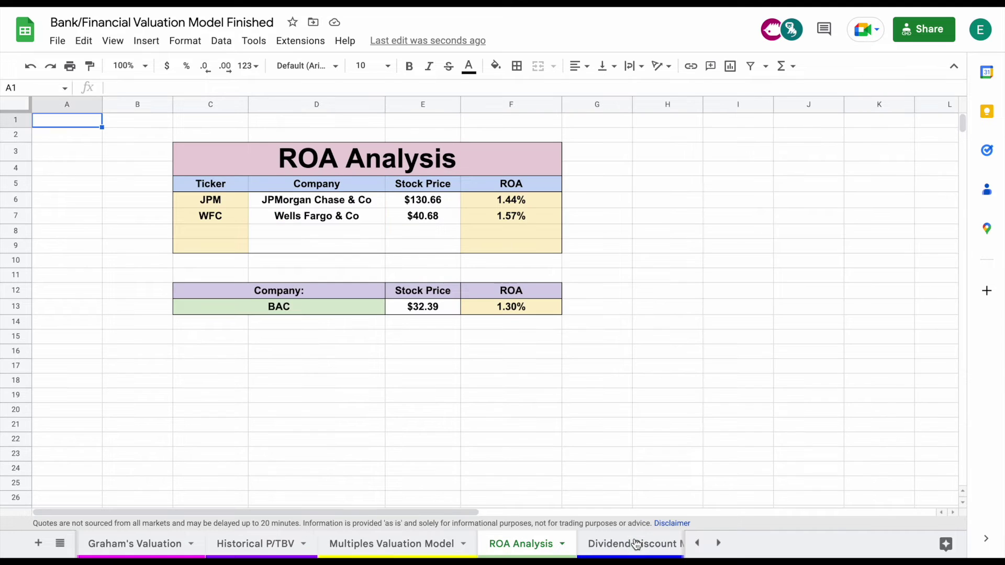
# Check the ROA values: JPM 1.44%, WFC 1.57% and BAC 1.30%.
pyautogui.click(687, 250)
pyautogui.click(244, 204)
pyautogui.moveTo(331, 204); pyautogui.dragTo(466, 204)
pyautogui.click(242, 218)
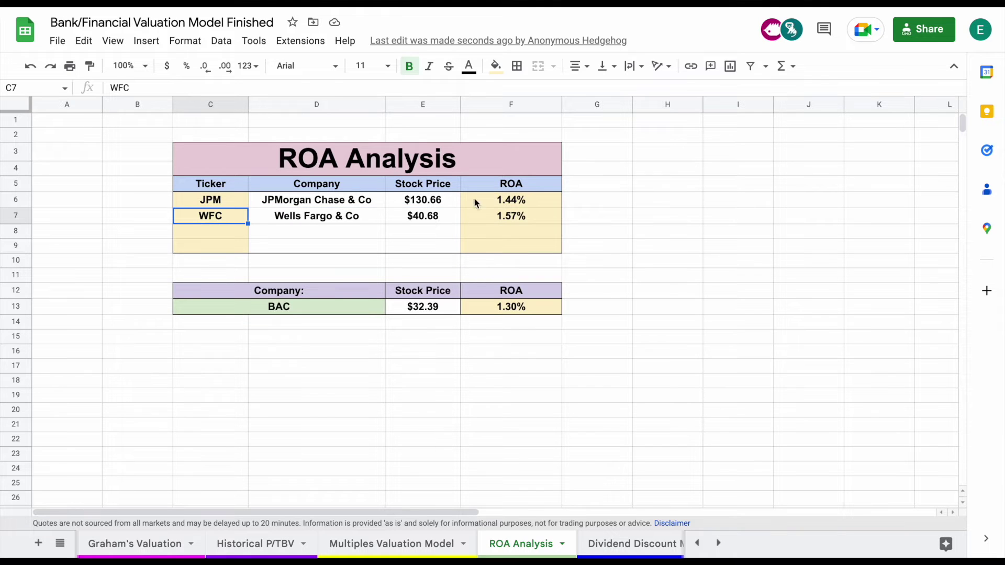
pyautogui.click(537, 203)
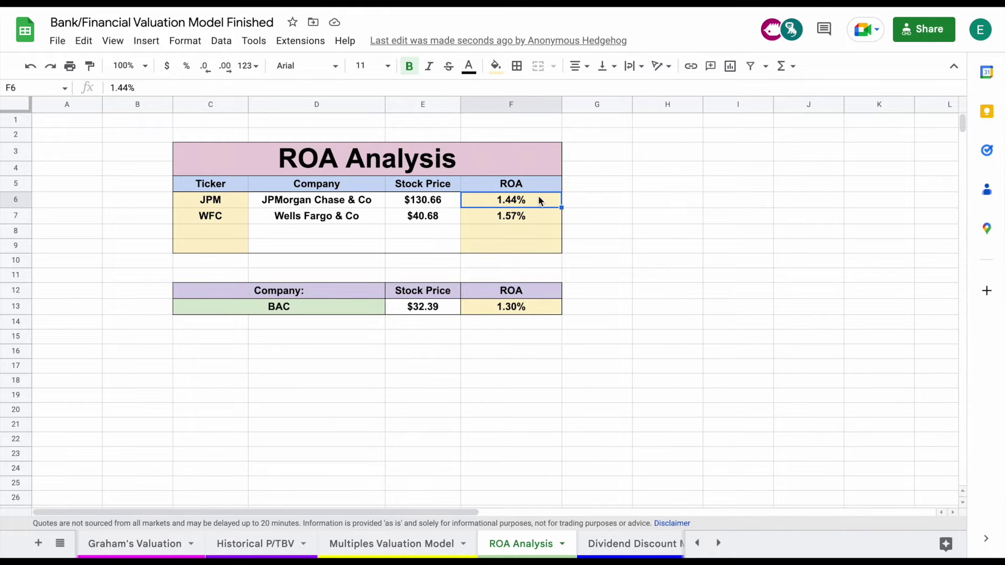
pyautogui.click(528, 217)
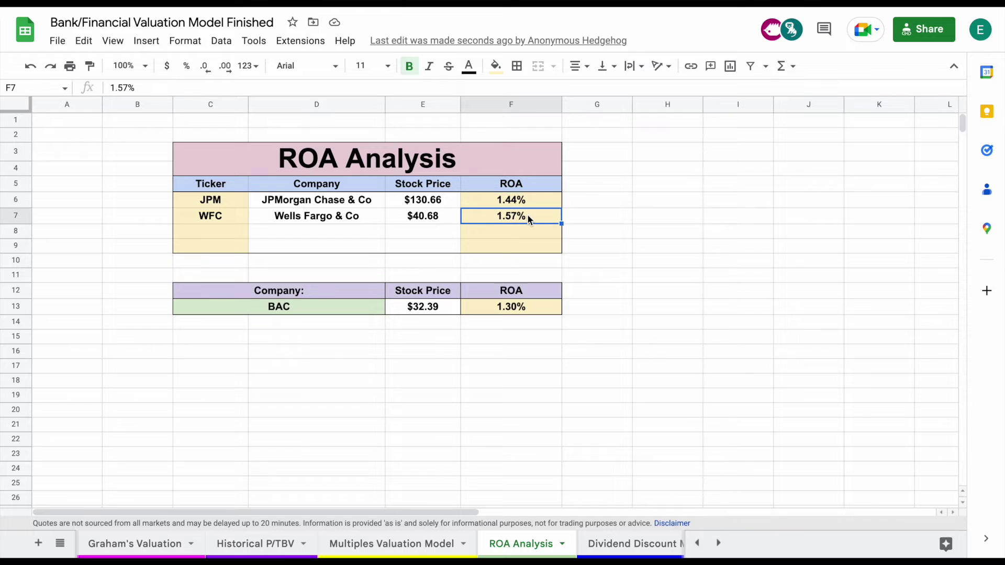
pyautogui.click(530, 313)
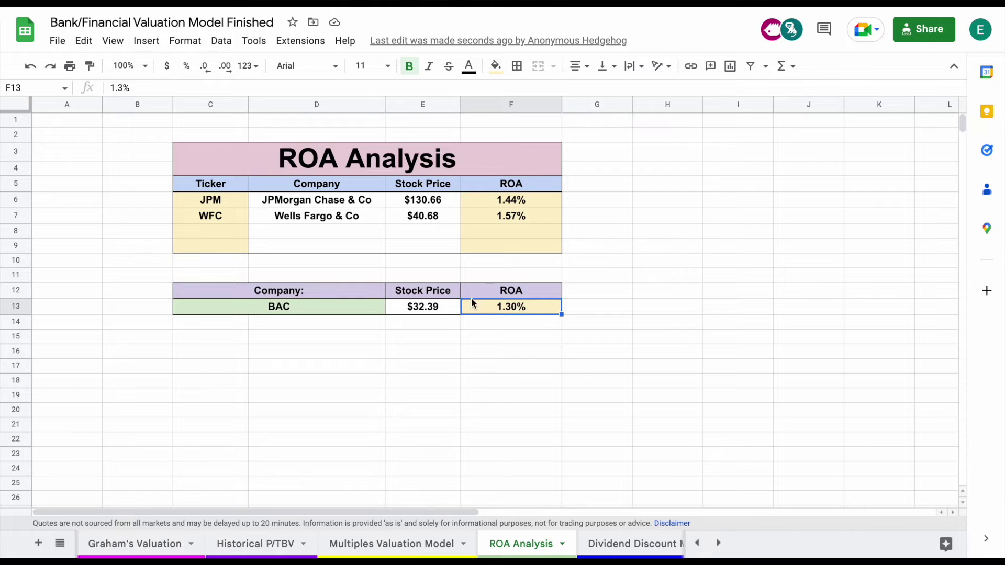
# Compare JPM and WFC ROA against BAC's, then open the Dividend Discount Model sheet.
pyautogui.moveTo(538, 198); pyautogui.dragTo(539, 212)
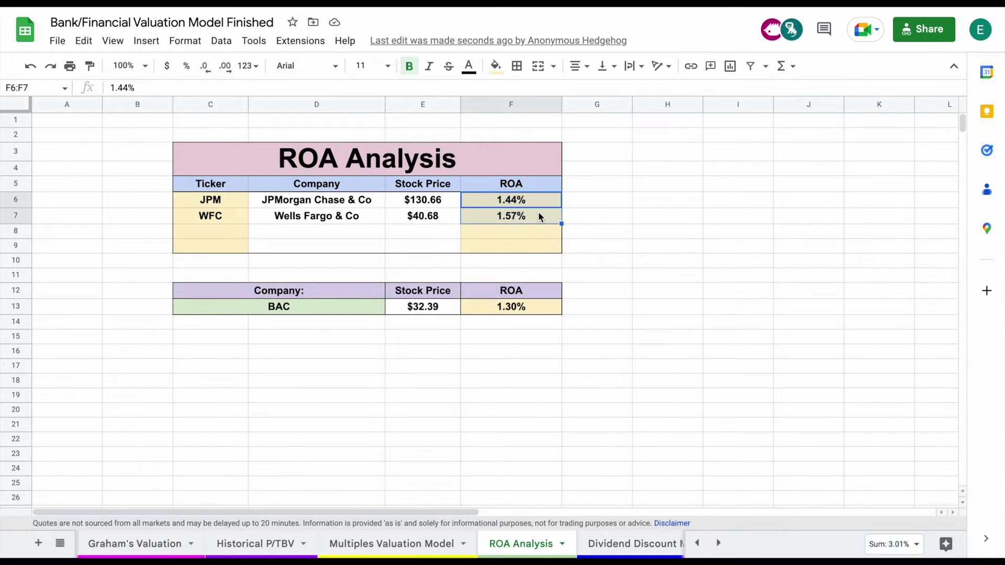
pyautogui.click(538, 306)
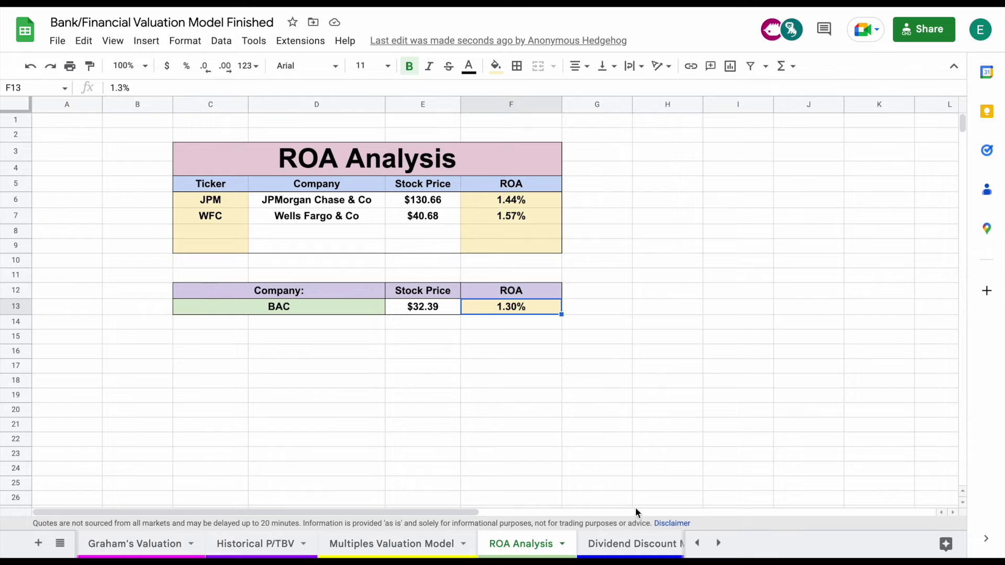
pyautogui.click(637, 543)
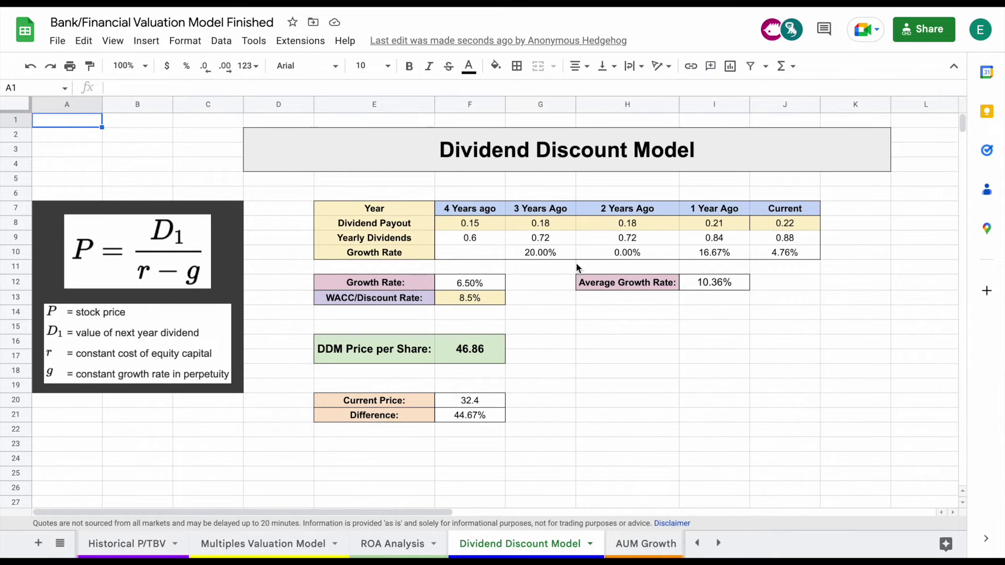
pyautogui.moveTo(491, 222); pyautogui.dragTo(777, 227)
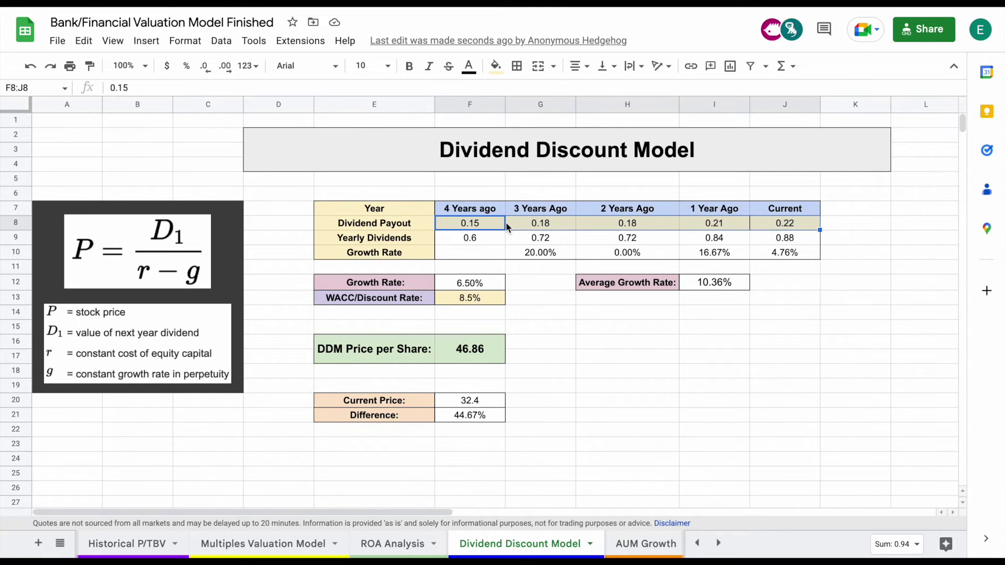
pyautogui.moveTo(476, 238); pyautogui.dragTo(778, 237)
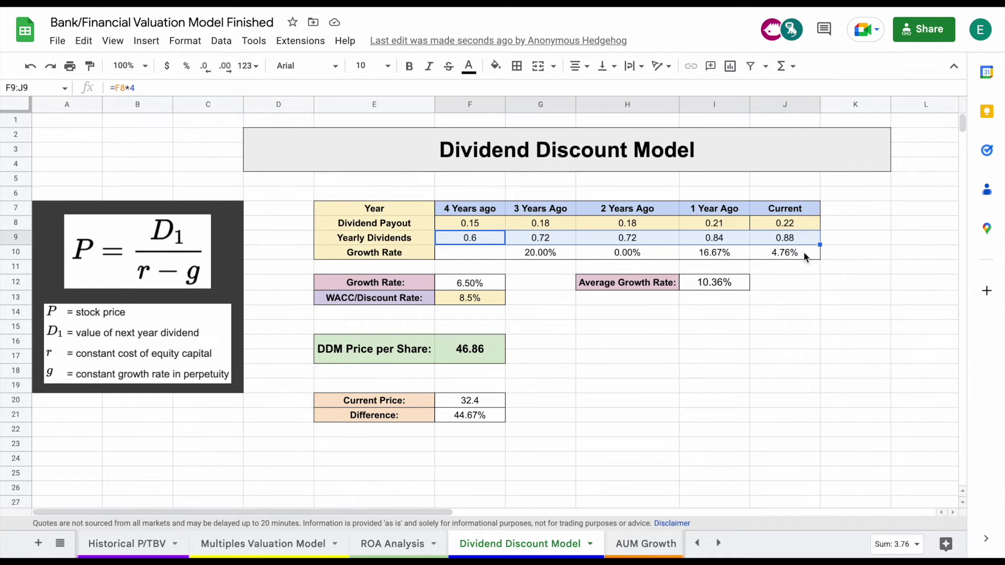
pyautogui.click(555, 251)
pyautogui.click(615, 256)
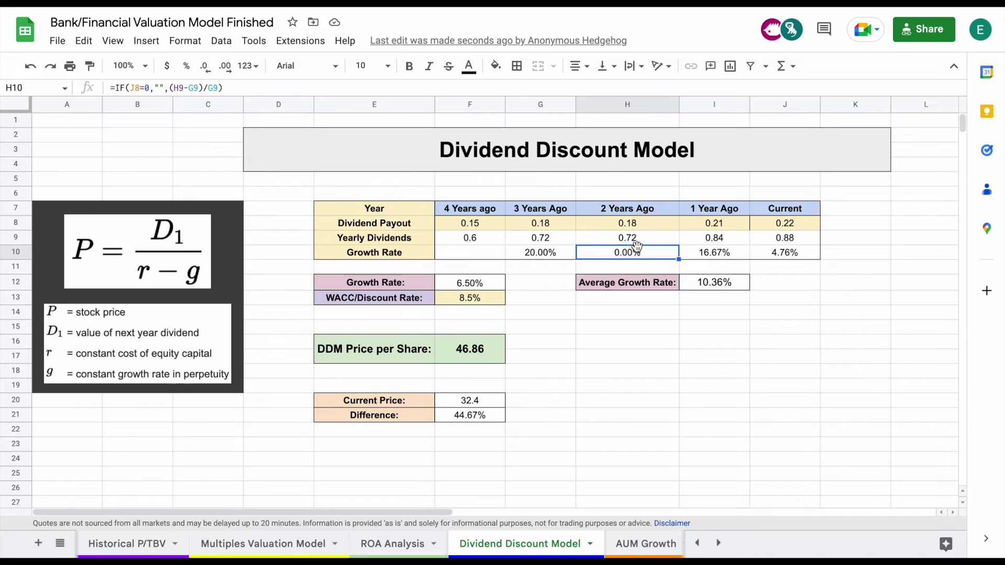
pyautogui.click(723, 251)
pyautogui.click(780, 250)
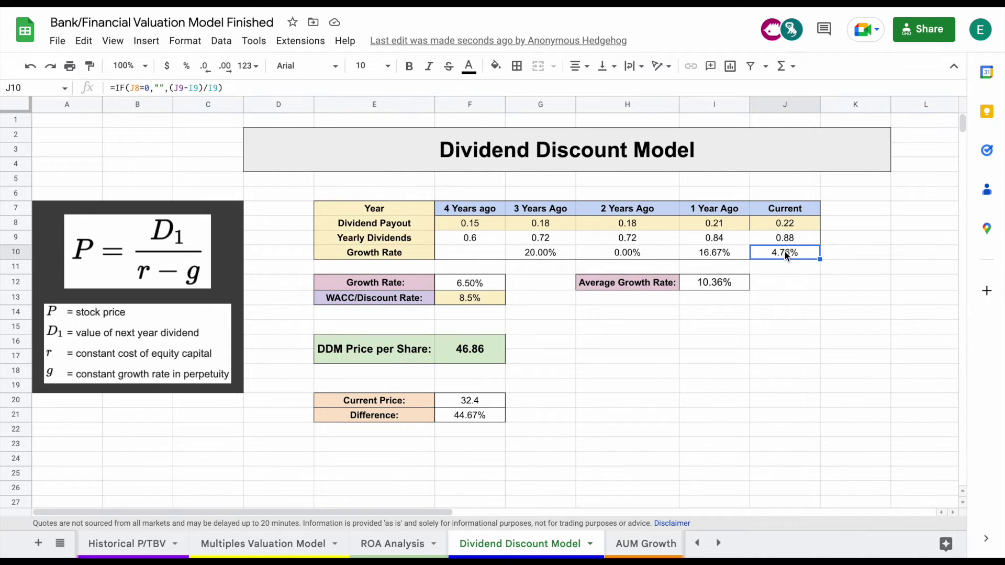
pyautogui.click(652, 285)
pyautogui.moveTo(653, 285); pyautogui.dragTo(705, 284)
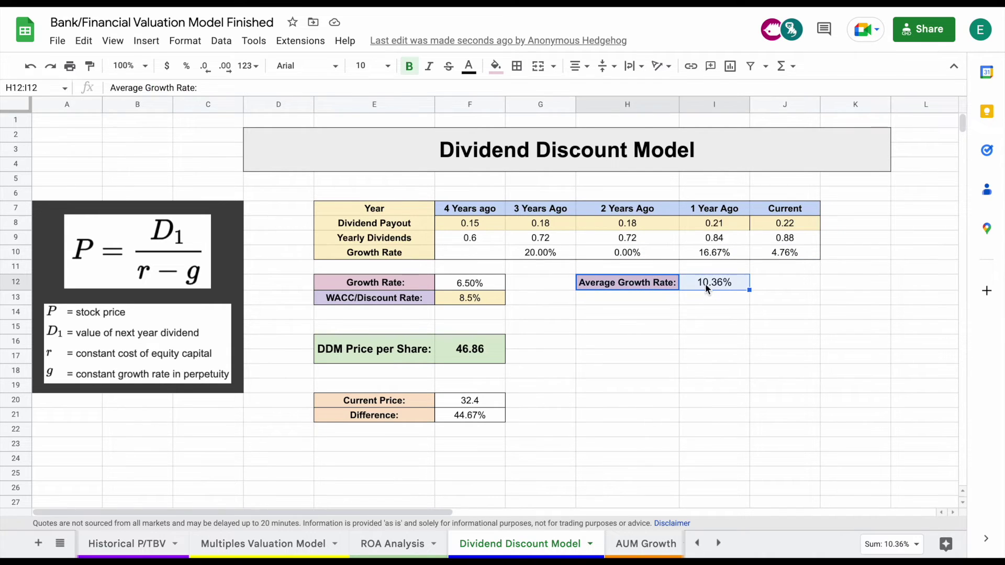
pyautogui.click(717, 312)
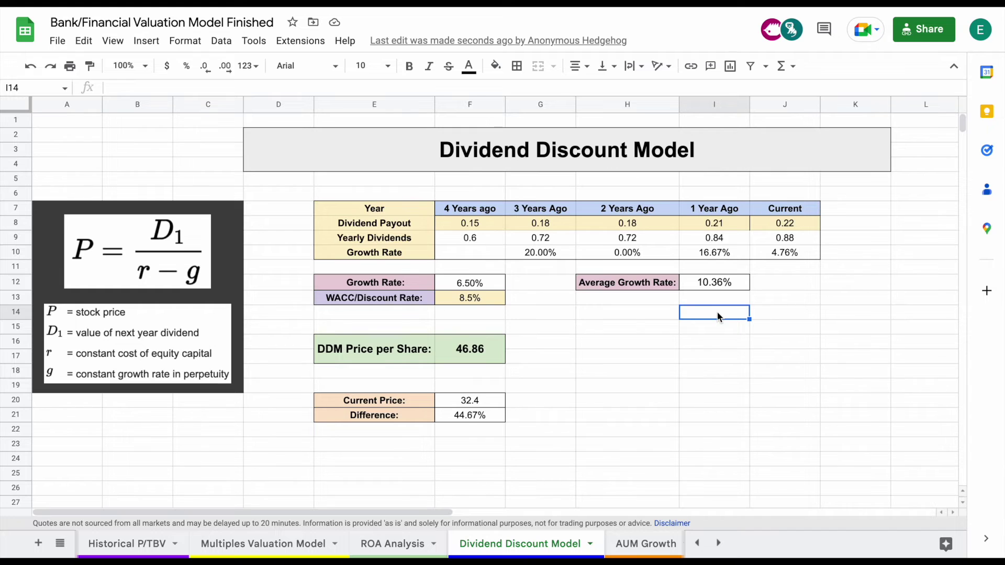
pyautogui.click(697, 543)
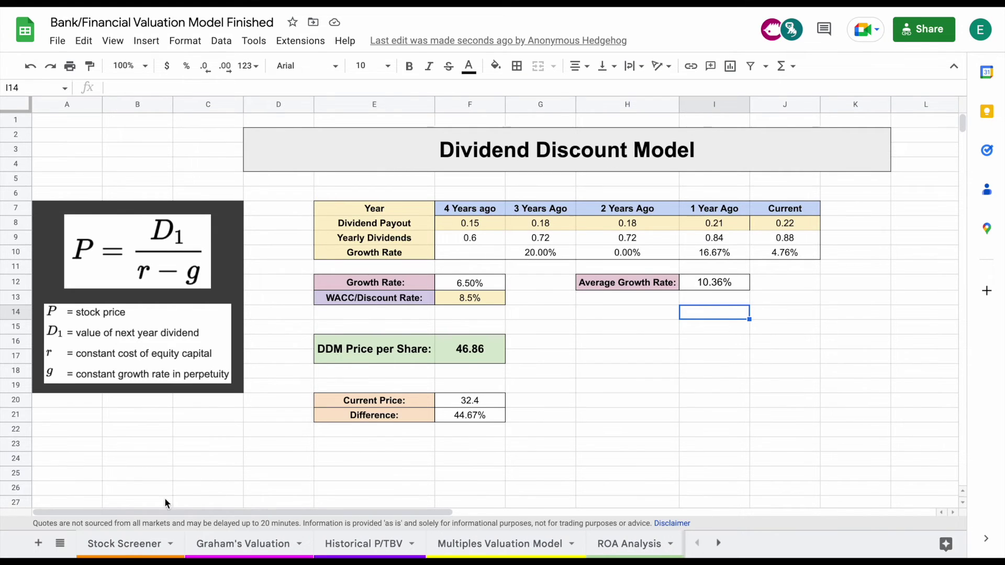
pyautogui.click(131, 545)
pyautogui.hscroll(7, 573, 313)
pyautogui.moveTo(601, 264); pyautogui.dragTo(697, 261)
pyautogui.click(719, 543)
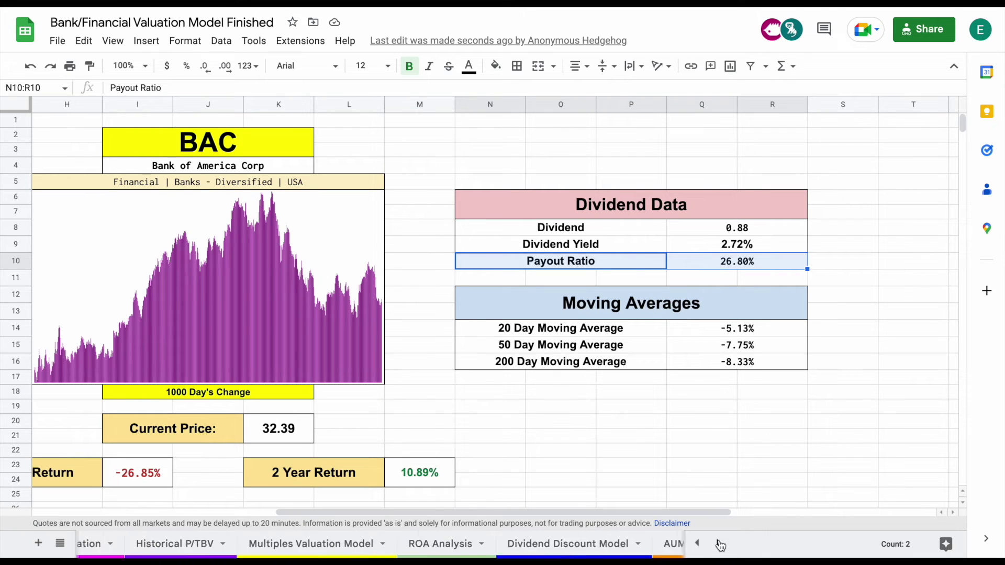
pyautogui.click(554, 544)
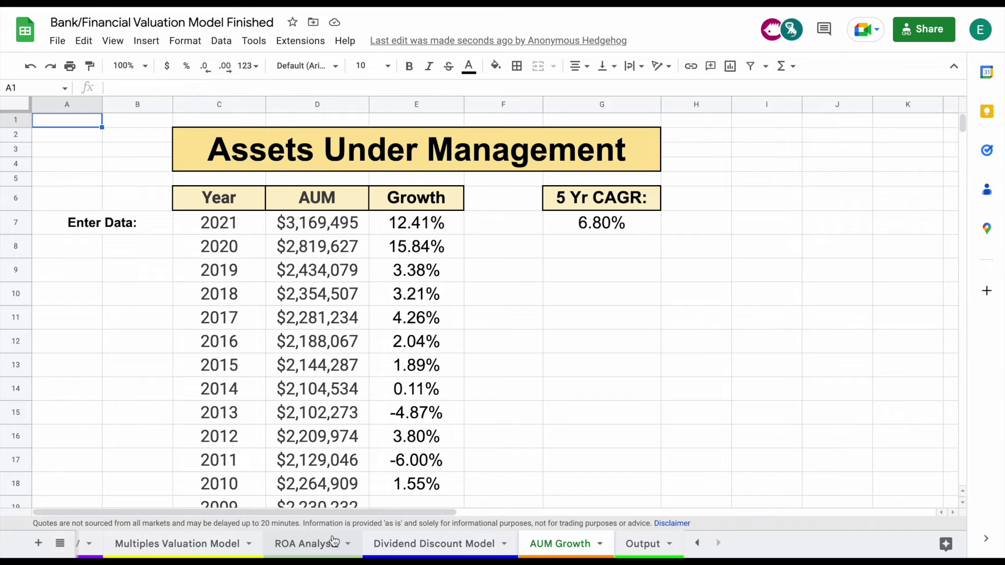
pyautogui.click(390, 547)
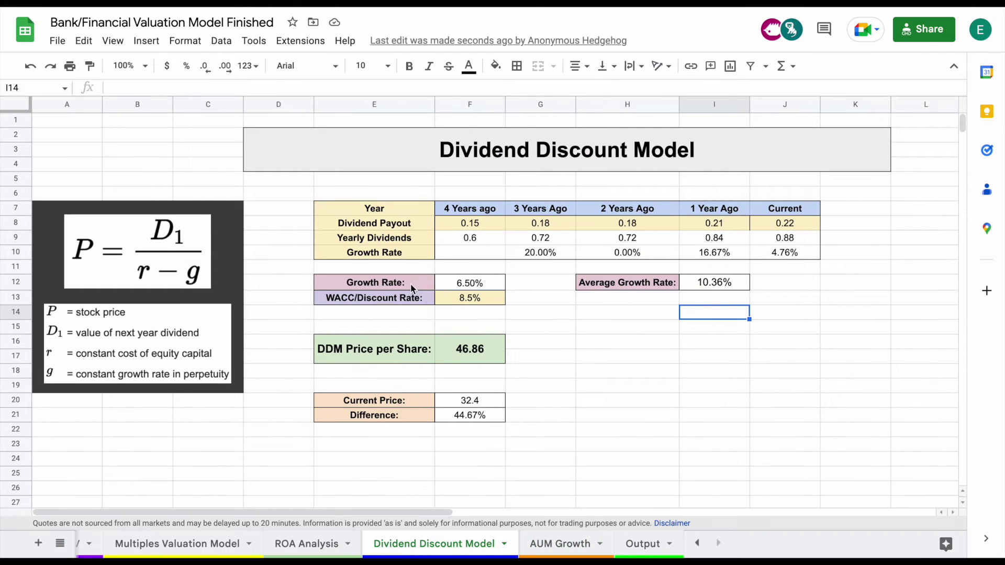
pyautogui.moveTo(411, 283); pyautogui.dragTo(451, 288)
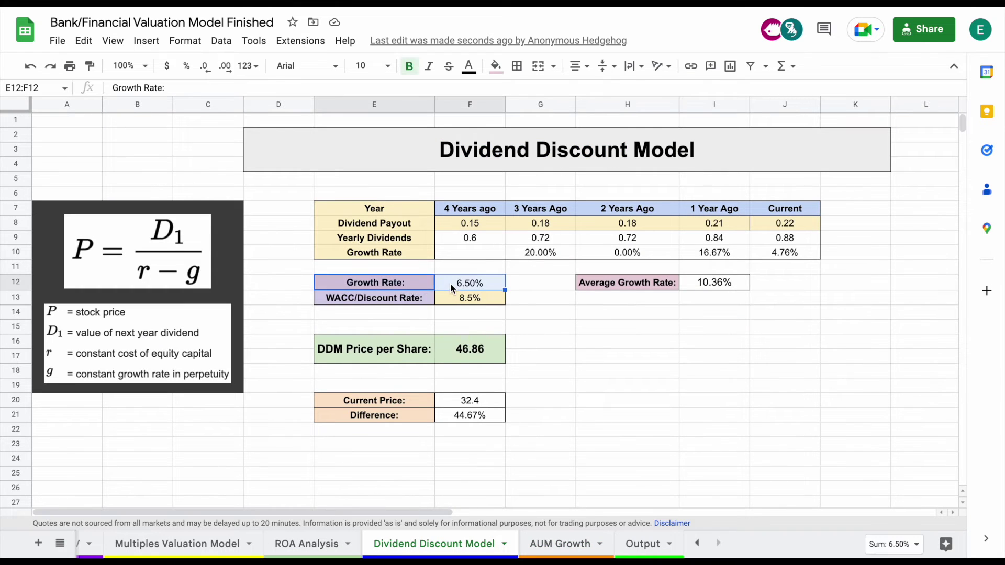
pyautogui.click(488, 282)
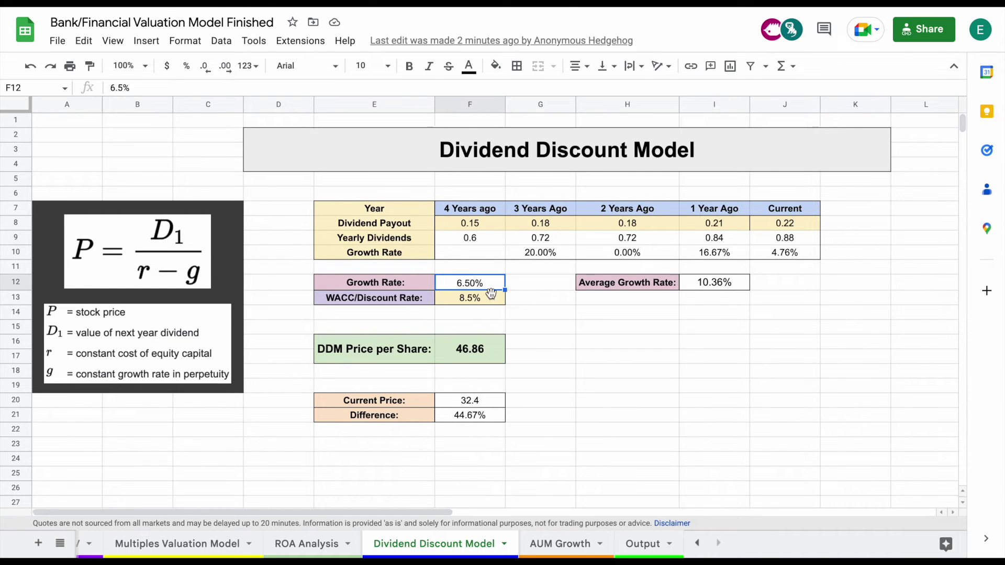
pyautogui.moveTo(425, 298); pyautogui.dragTo(444, 298)
pyautogui.click(445, 298)
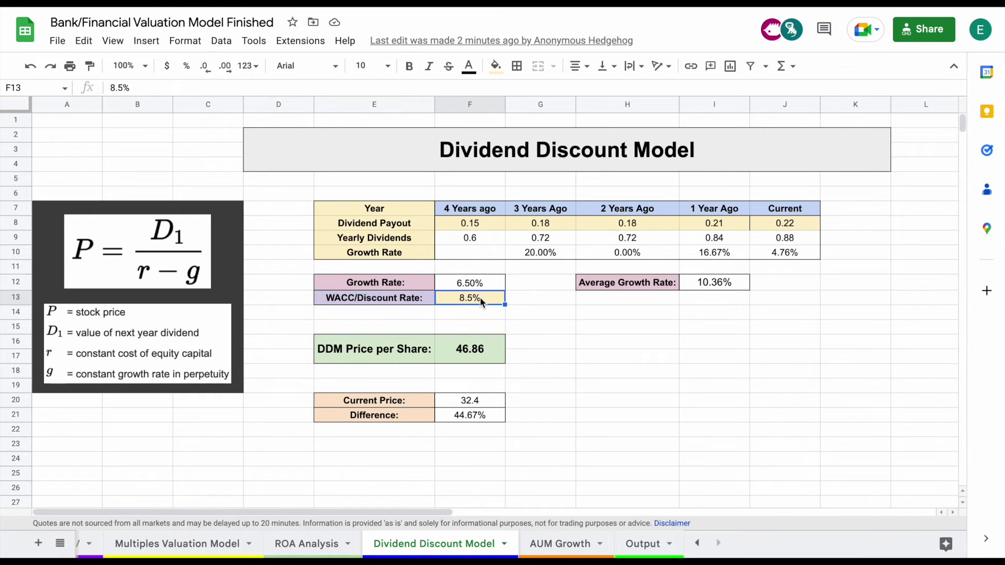
pyautogui.click(397, 304)
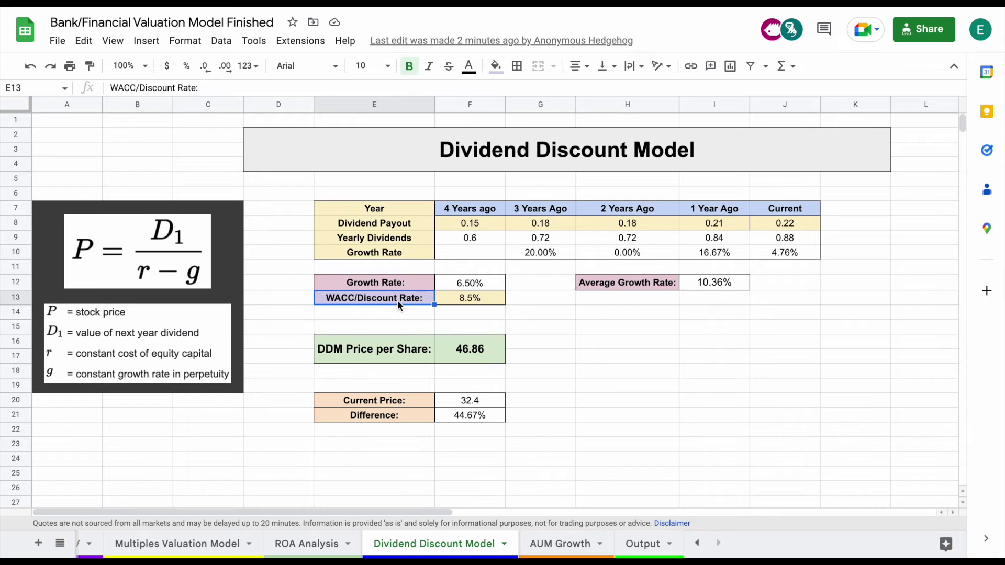
pyautogui.click(414, 358)
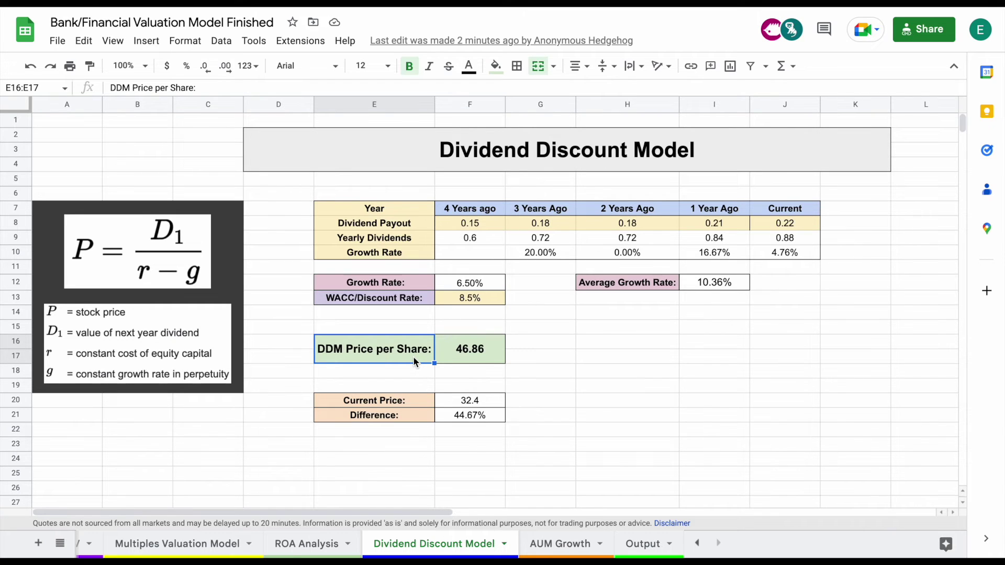
pyautogui.click(482, 357)
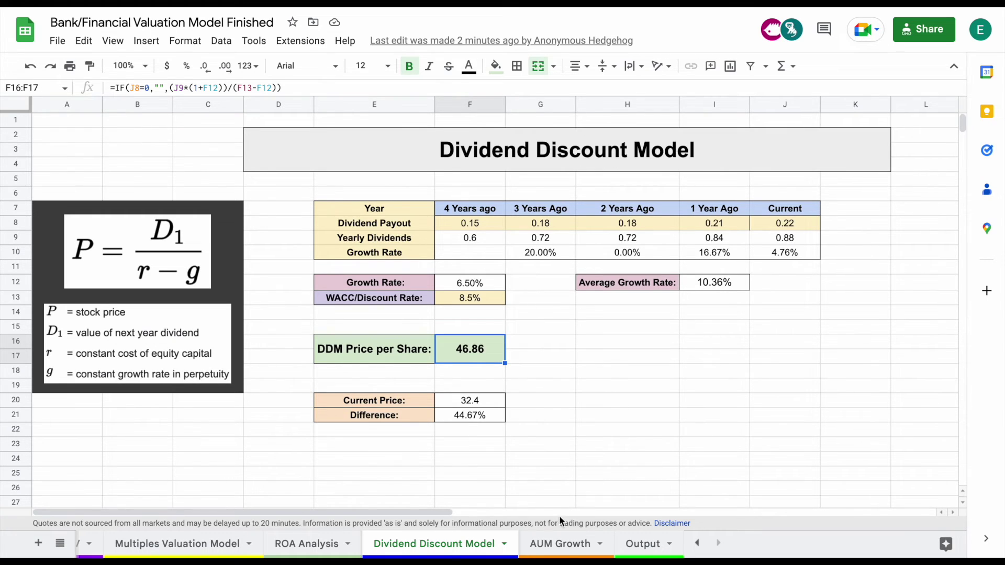
pyautogui.click(562, 539)
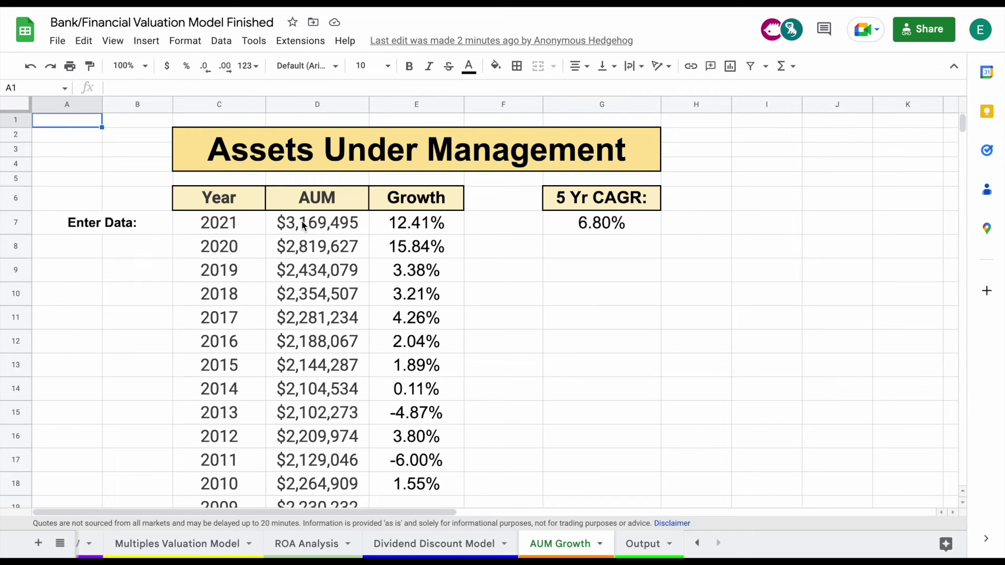
# Zoom the AUM Growth sheet out to 90% and deselect onto an empty cell.
pyautogui.click(143, 66)
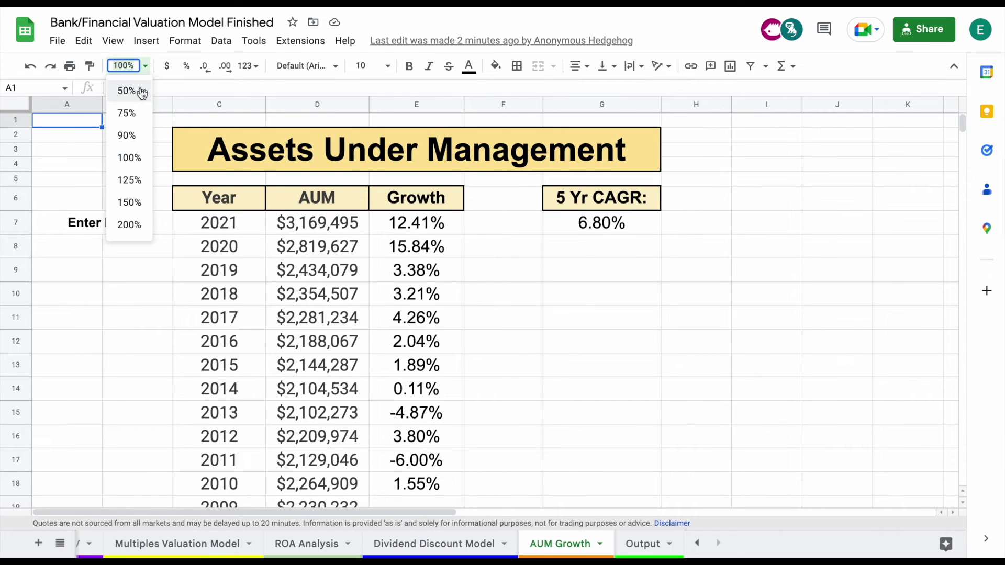
pyautogui.click(132, 135)
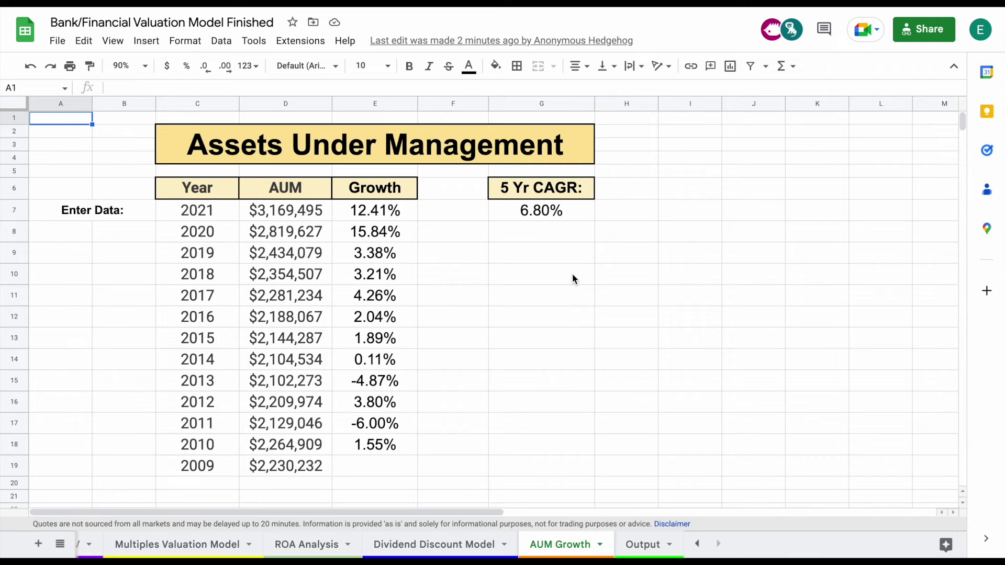
pyautogui.click(531, 402)
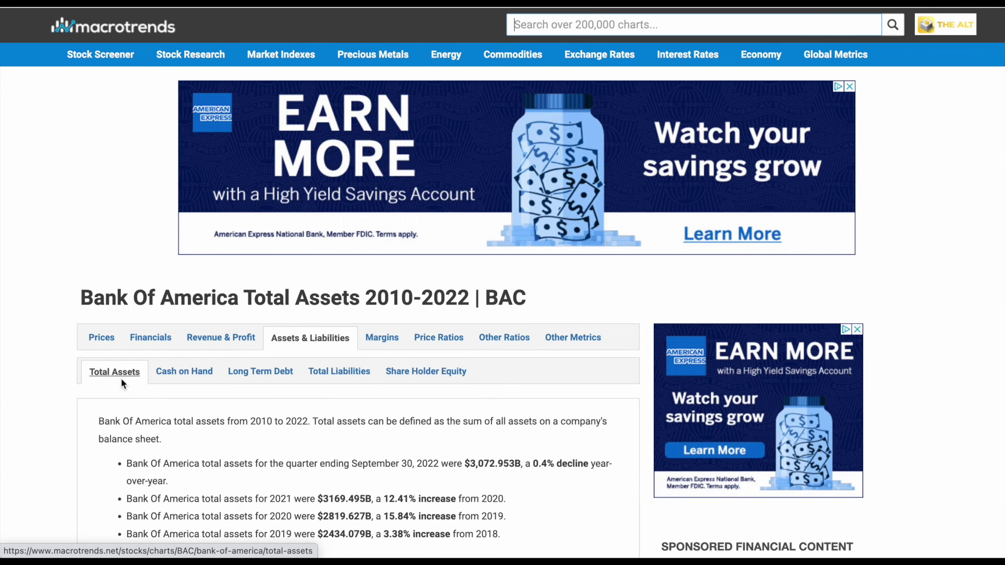
# On Macrotrends, select Bank of America's 2021–2009 annual total assets and the yearly growth percentages.
pyautogui.scroll(-20, 121, 378)
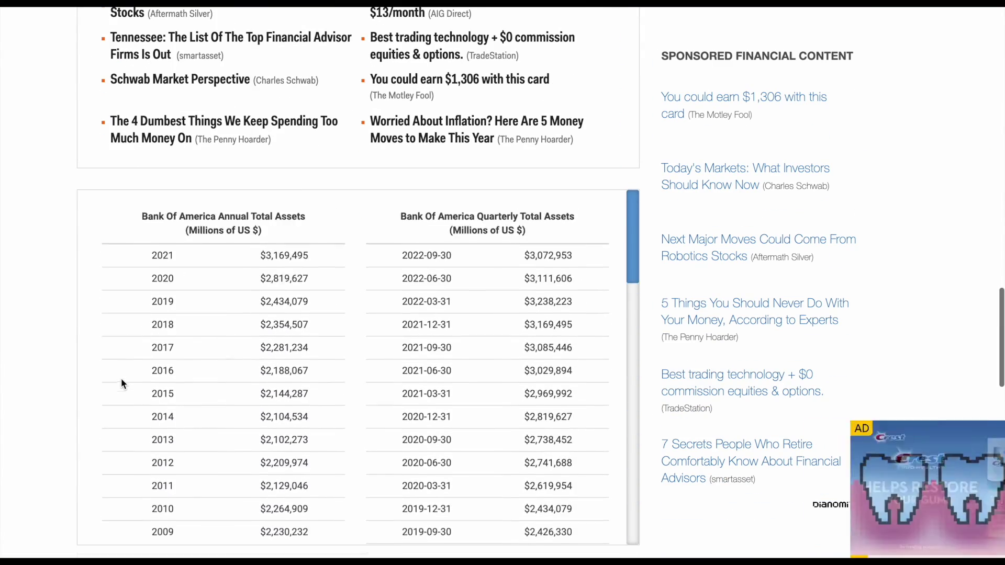
pyautogui.scroll(-3, 121, 378)
pyautogui.scroll(2, 121, 378)
pyautogui.moveTo(150, 225); pyautogui.dragTo(319, 512)
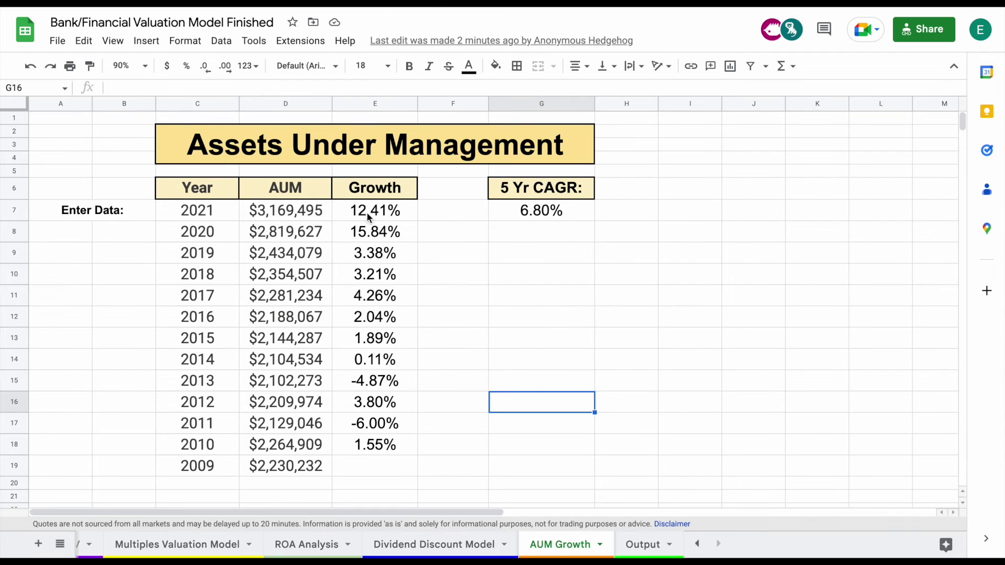
pyautogui.moveTo(368, 214); pyautogui.dragTo(375, 448)
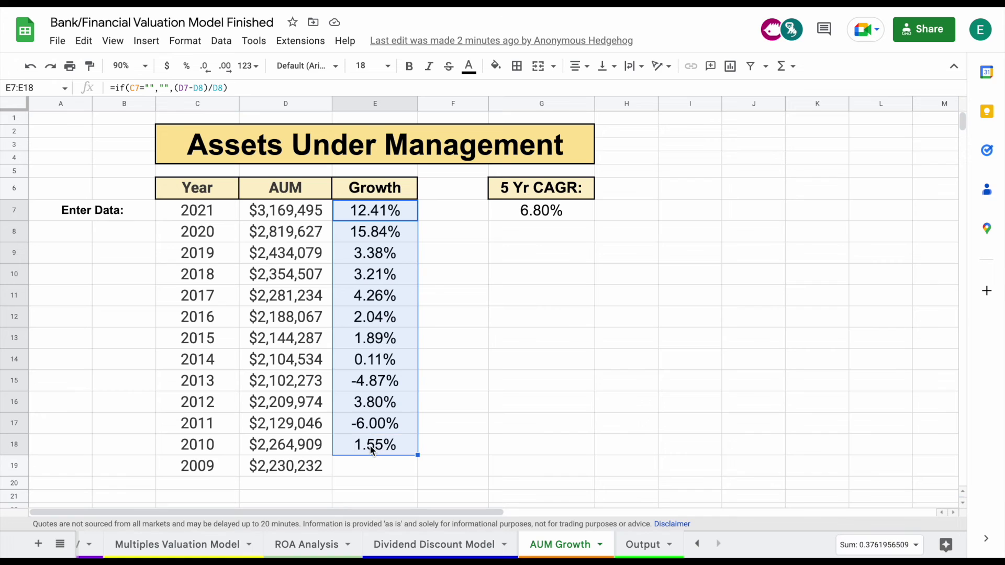
# Inspect the 6.80% 5 Yr CAGR formula in G7 against the 2009–2015 AUM values and growth rates, then go to Output.
pyautogui.click(566, 213)
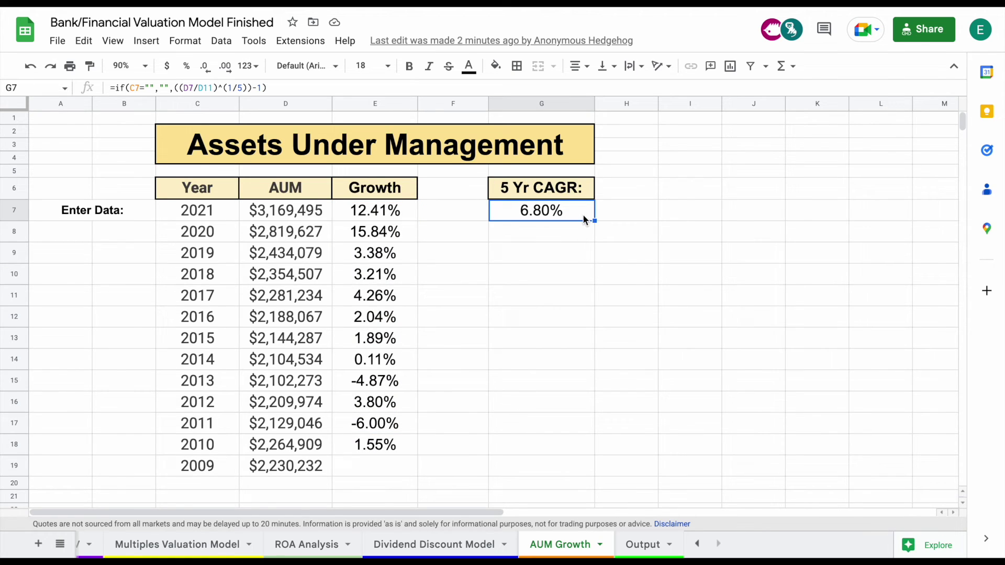
pyautogui.click(496, 281)
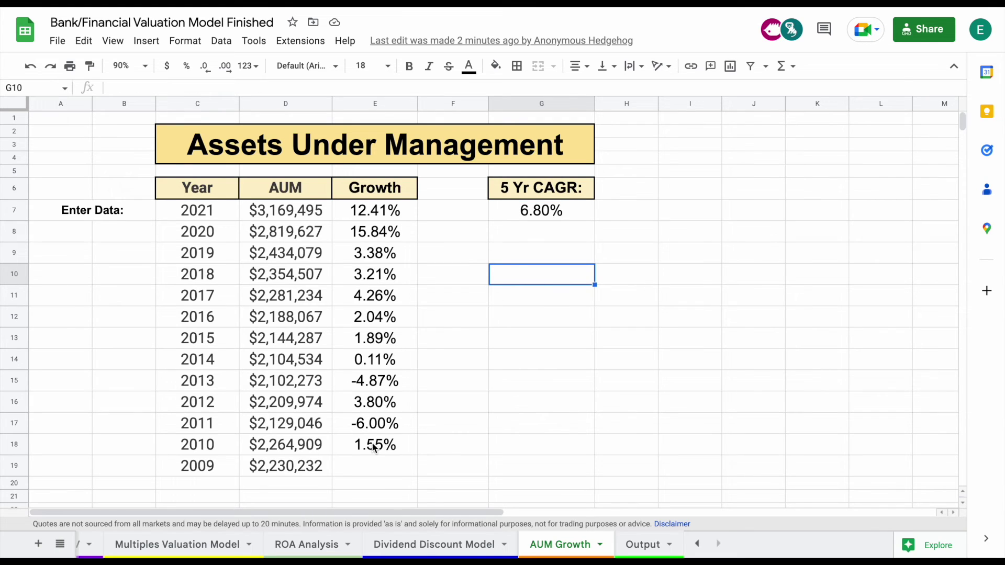
pyautogui.moveTo(286, 469); pyautogui.dragTo(303, 341)
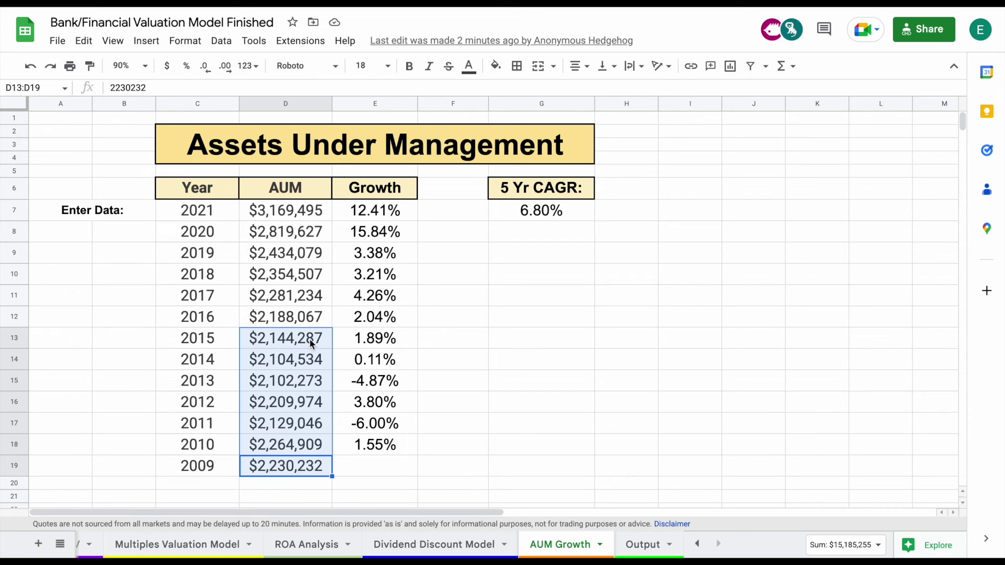
pyautogui.moveTo(390, 446); pyautogui.dragTo(395, 349)
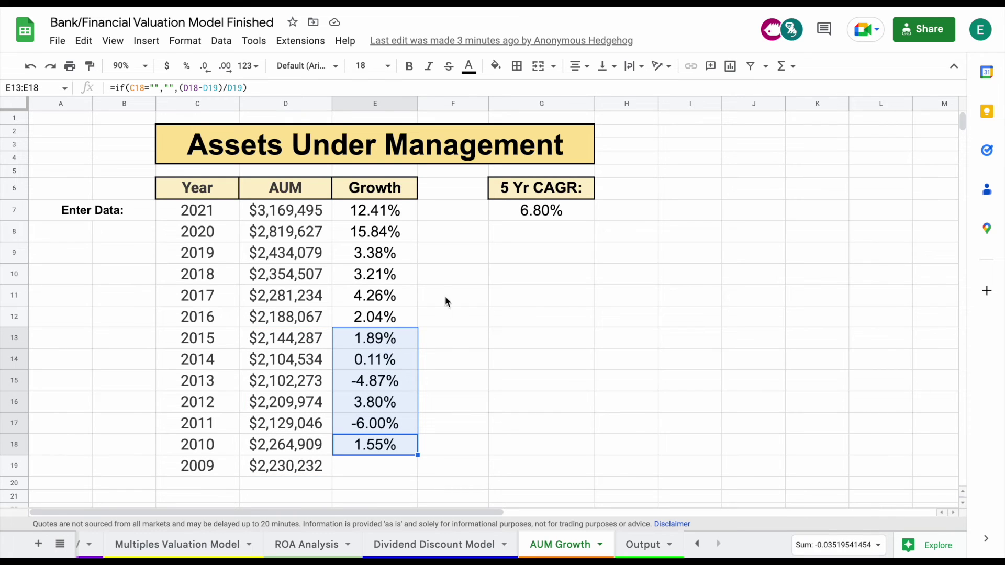
pyautogui.click(556, 211)
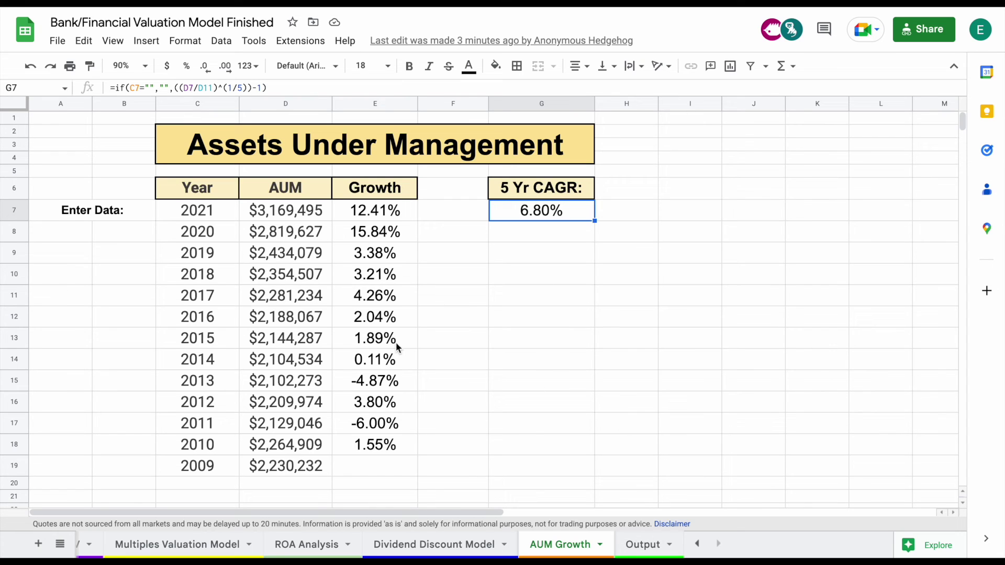
pyautogui.click(642, 544)
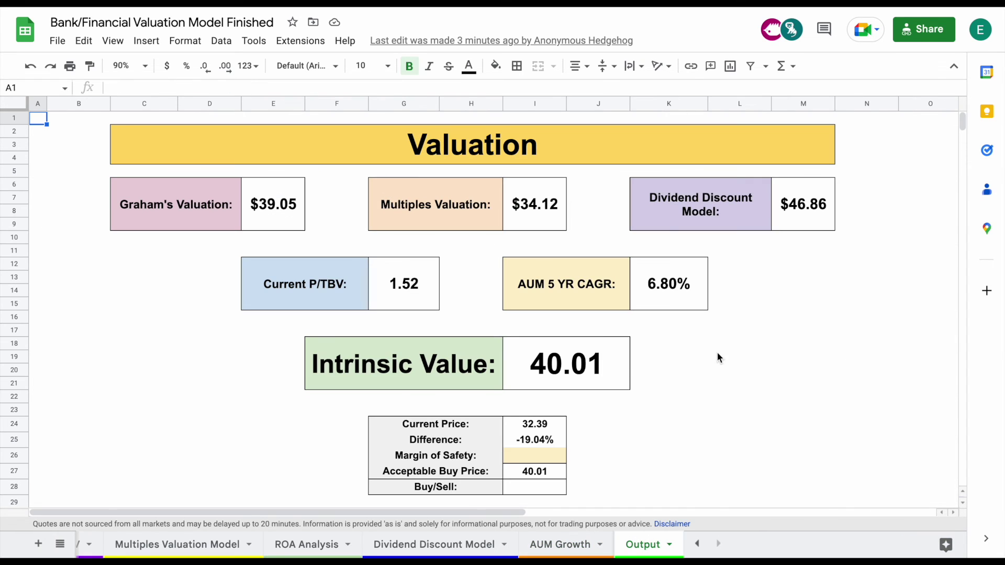
pyautogui.moveTo(181, 201); pyautogui.dragTo(317, 198)
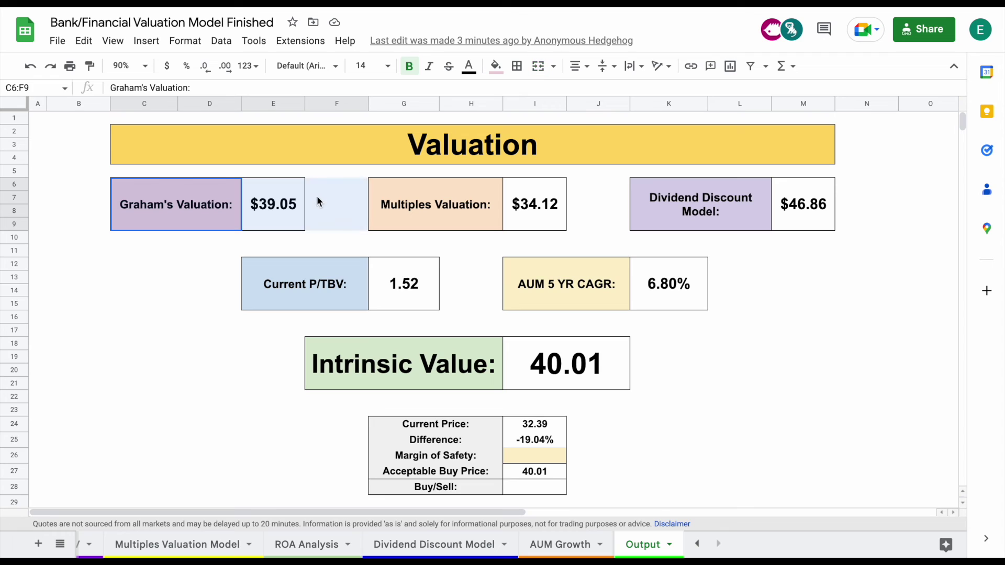
pyautogui.moveTo(427, 201); pyautogui.dragTo(534, 205)
pyautogui.moveTo(793, 210); pyautogui.dragTo(717, 228)
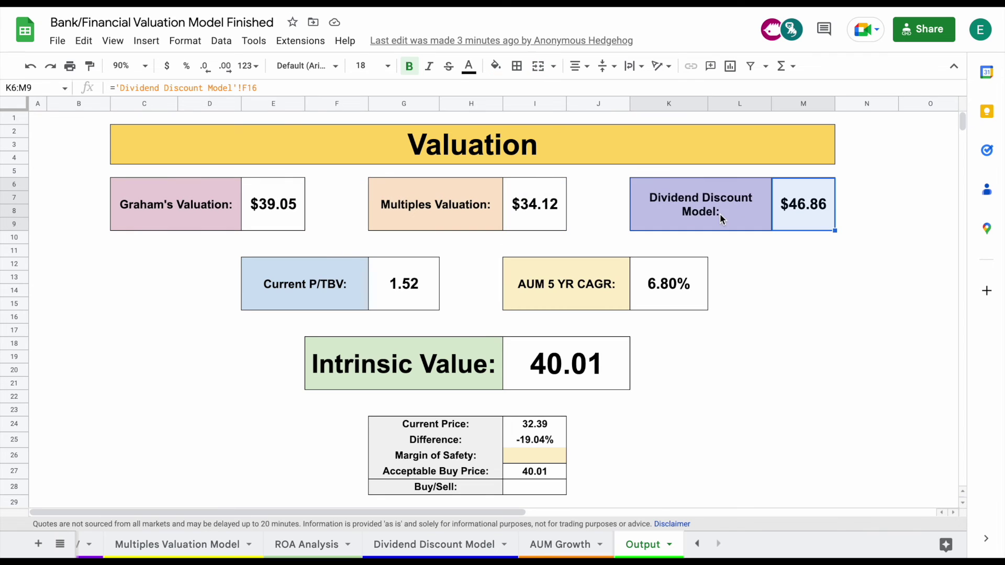
pyautogui.moveTo(317, 286); pyautogui.dragTo(386, 291)
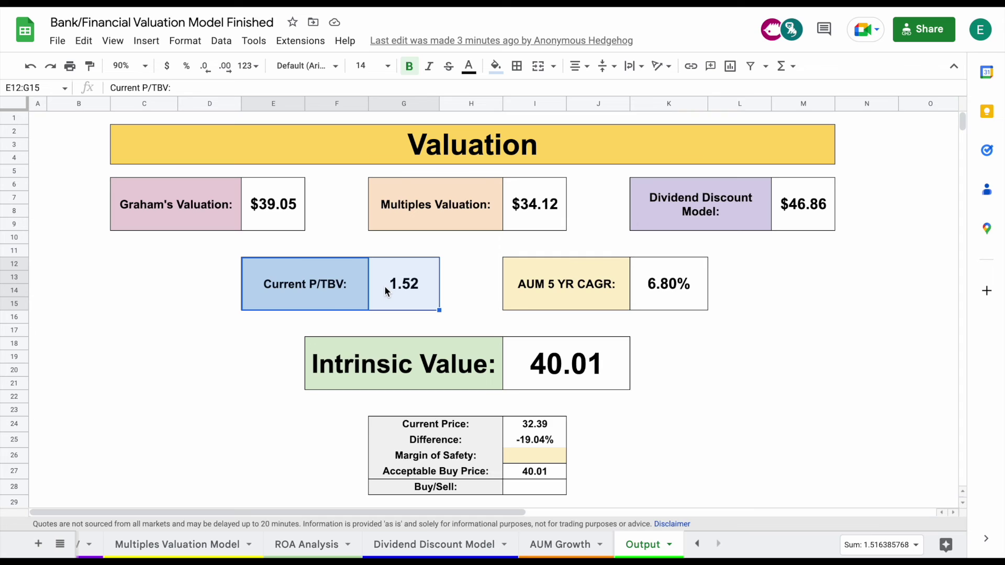
pyautogui.moveTo(598, 297); pyautogui.dragTo(655, 297)
pyautogui.moveTo(444, 368); pyautogui.dragTo(513, 363)
pyautogui.click(514, 364)
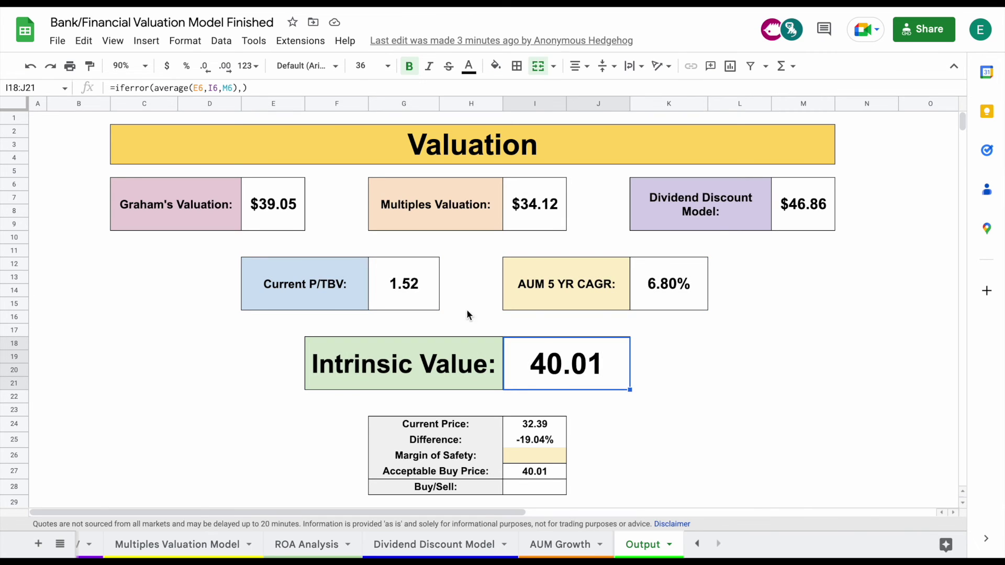
pyautogui.click(274, 197)
pyautogui.click(542, 212)
pyautogui.click(787, 209)
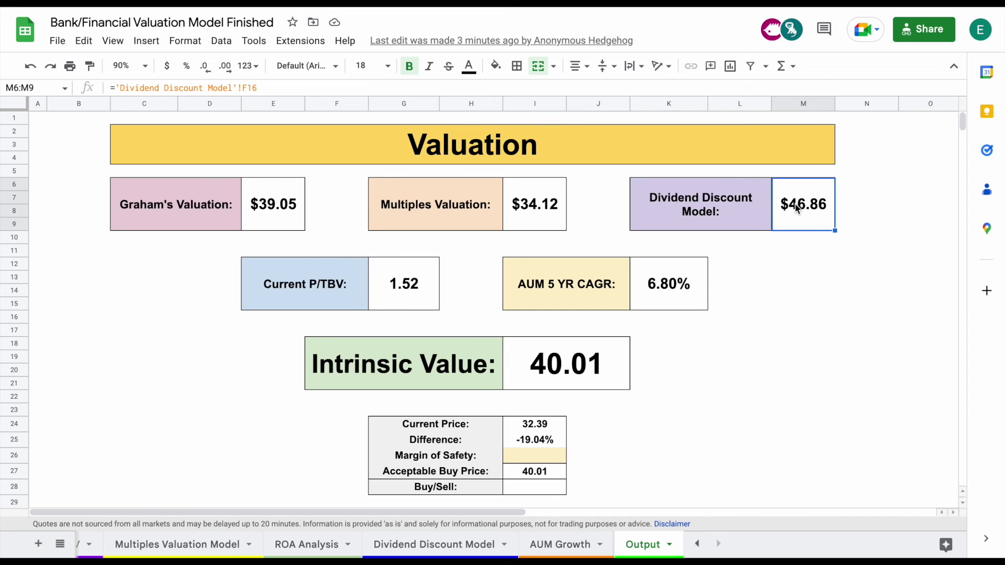
pyautogui.moveTo(453, 372); pyautogui.dragTo(537, 370)
pyautogui.click(578, 381)
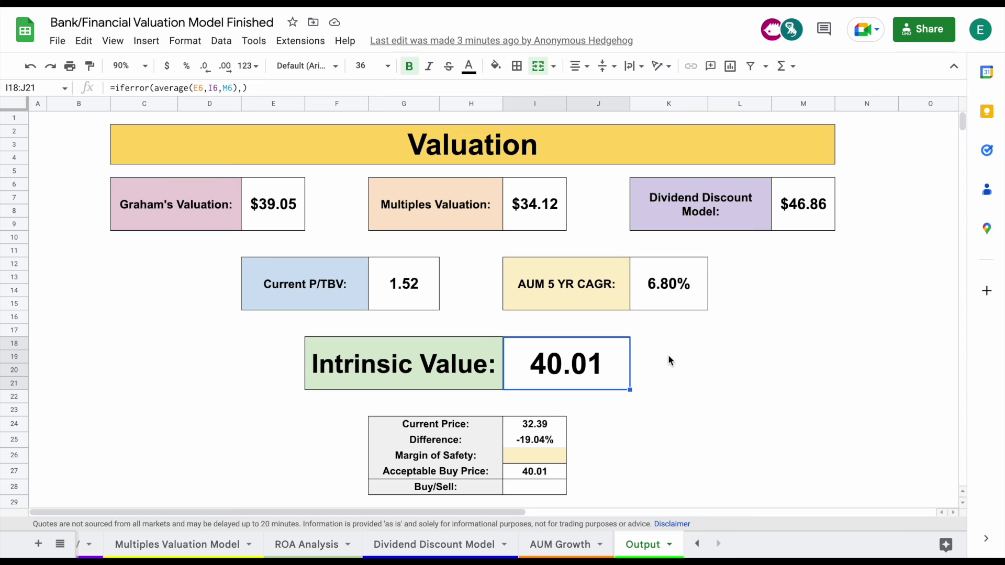
pyautogui.moveTo(492, 427); pyautogui.dragTo(537, 424)
pyautogui.click(556, 428)
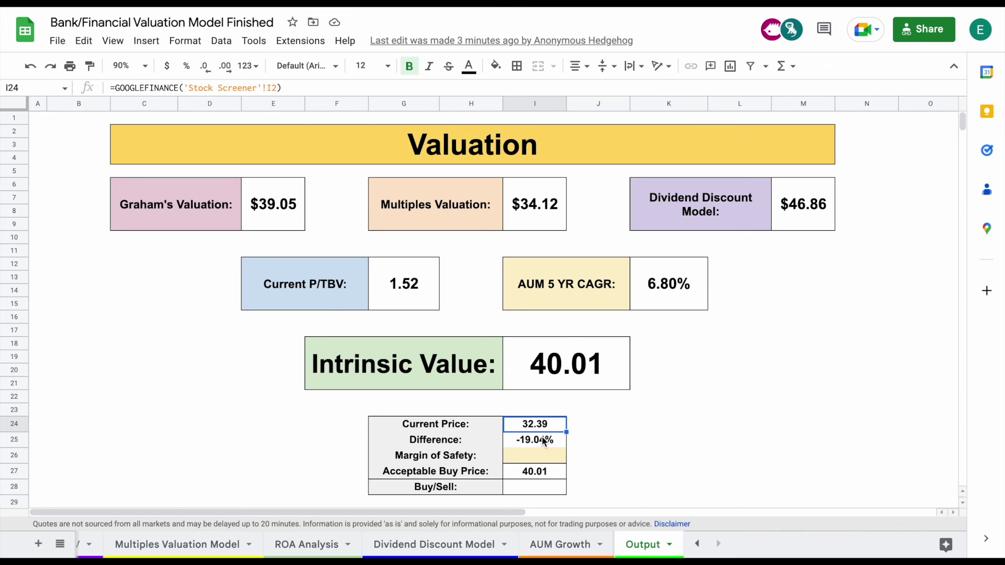
pyautogui.click(543, 460)
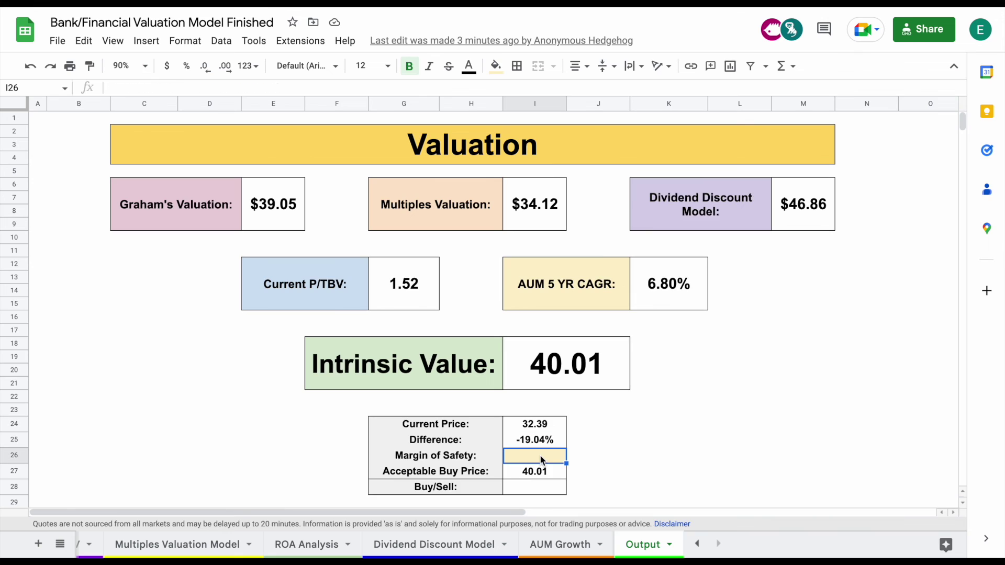
# Enter a 20% margin of safety and check the 32.01 Acceptable Buy Price formula.
pyautogui.write('20')
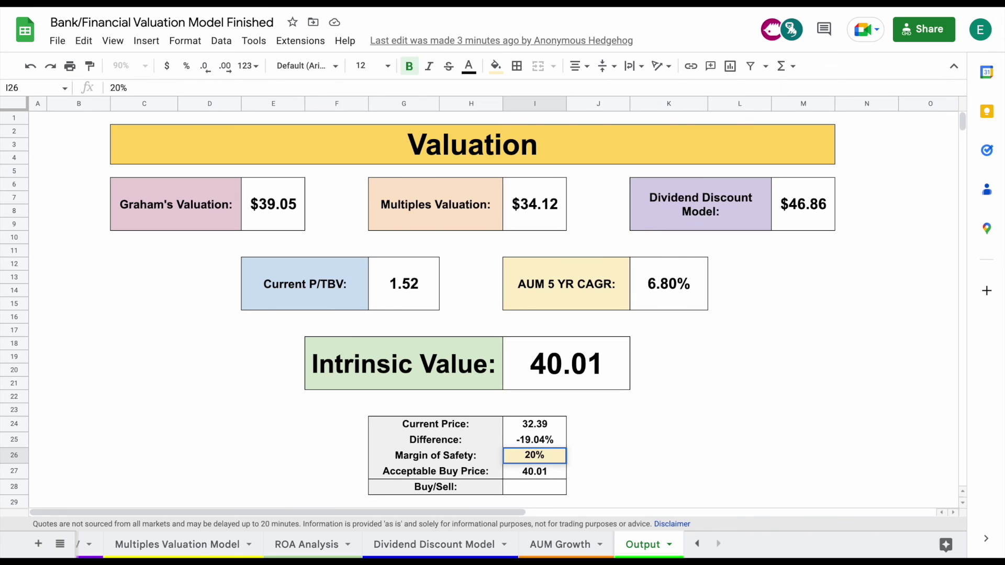
pyautogui.press('Return')
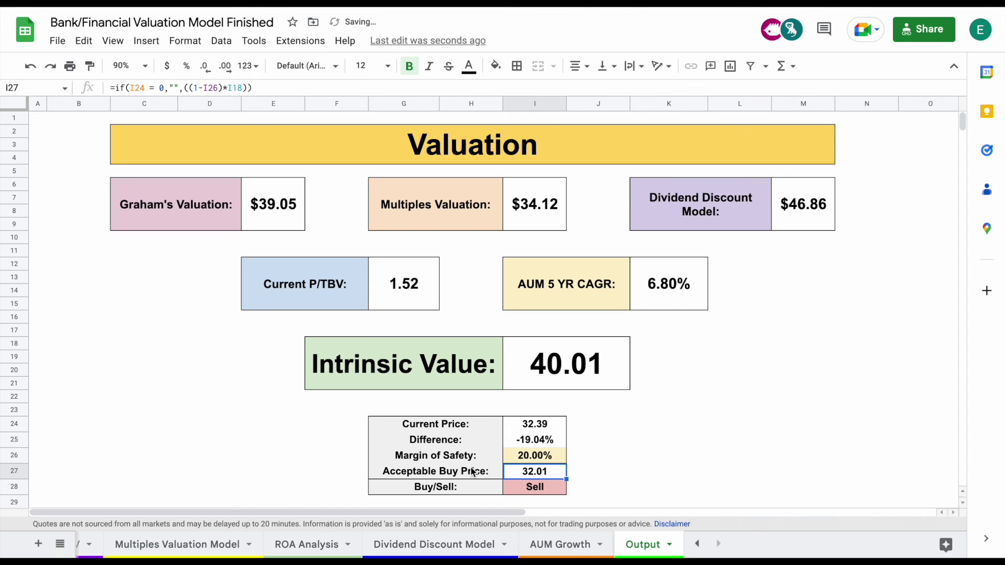
pyautogui.moveTo(467, 473); pyautogui.dragTo(530, 473)
pyautogui.click(556, 474)
# Compare the Current Price row against the buy price, then bring the earlier sheet tabs back into view.
pyautogui.moveTo(470, 431); pyautogui.dragTo(534, 429)
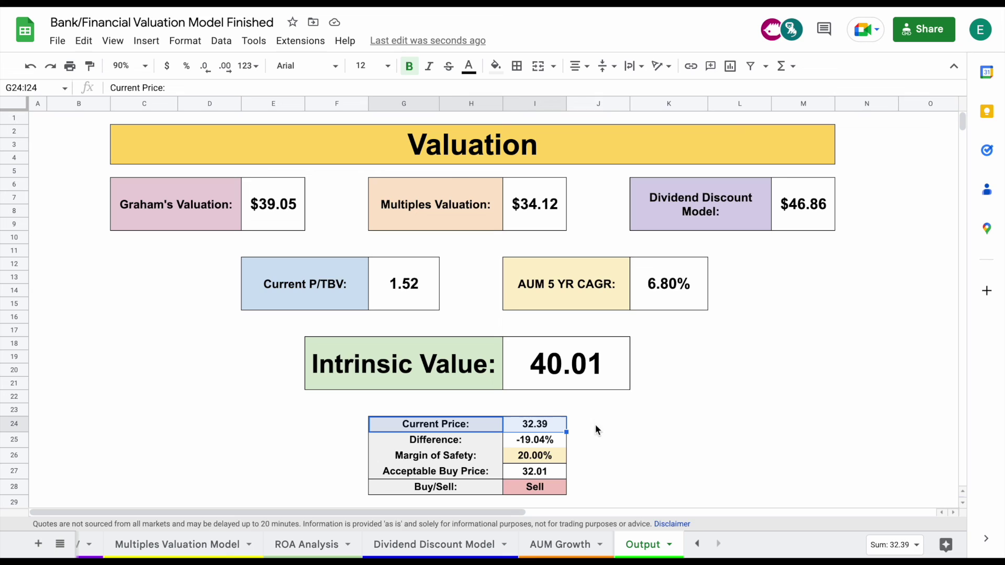
pyautogui.click(740, 422)
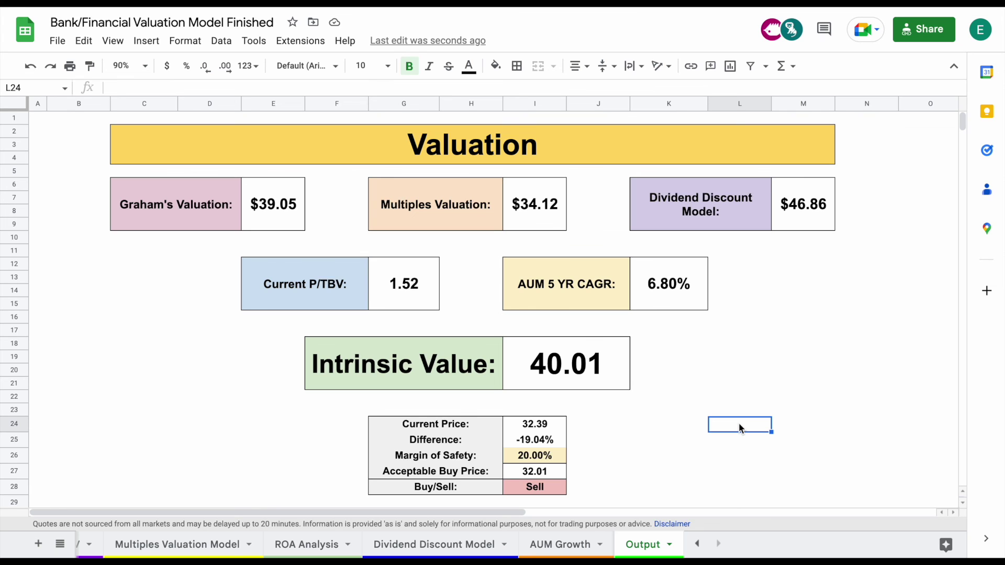
pyautogui.click(697, 544)
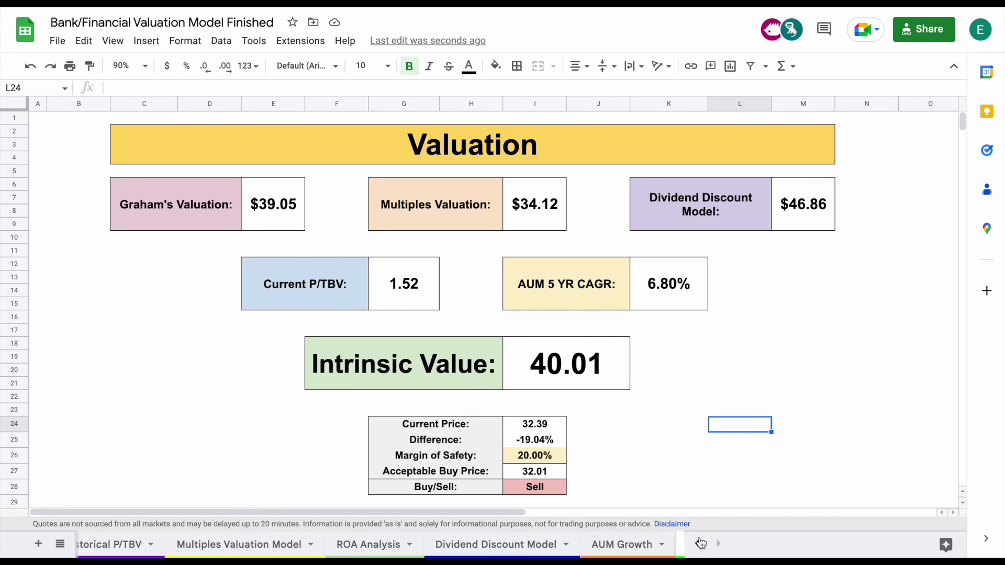
# Open the Stock Screener sheet and set its zoom to 70% to fit the BAC dashboard.
pyautogui.click(135, 542)
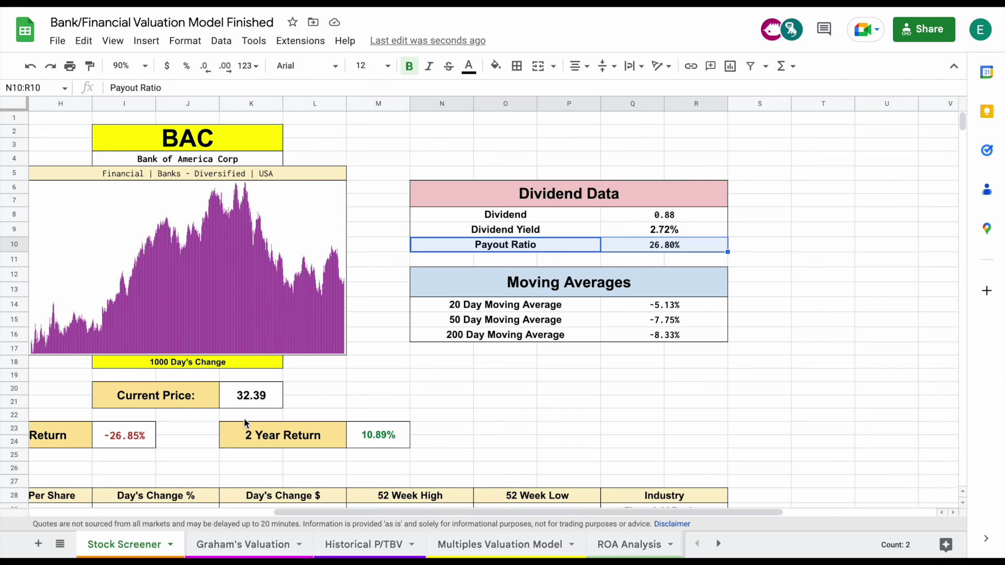
pyautogui.hscroll(-5, 516, 347)
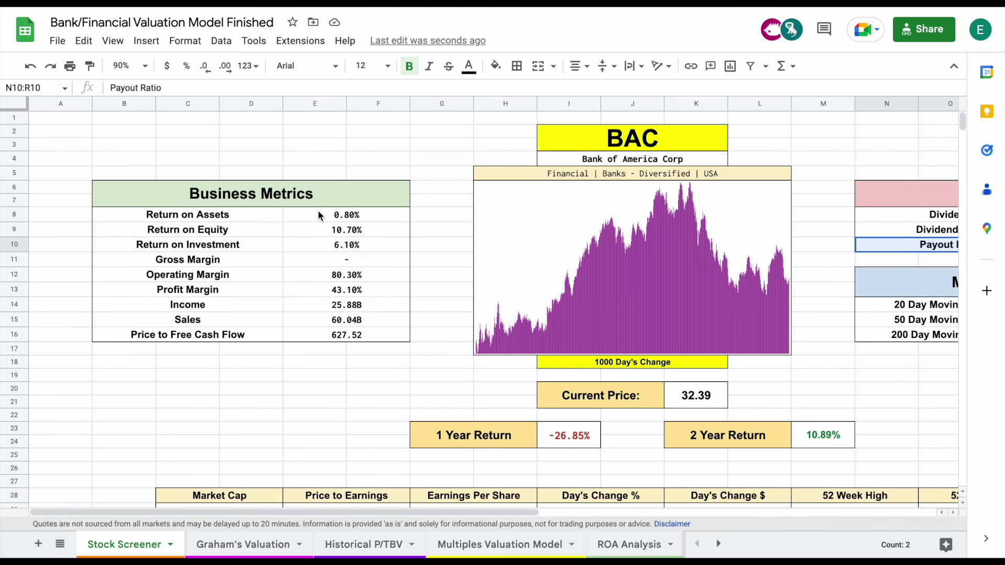
pyautogui.click(145, 66)
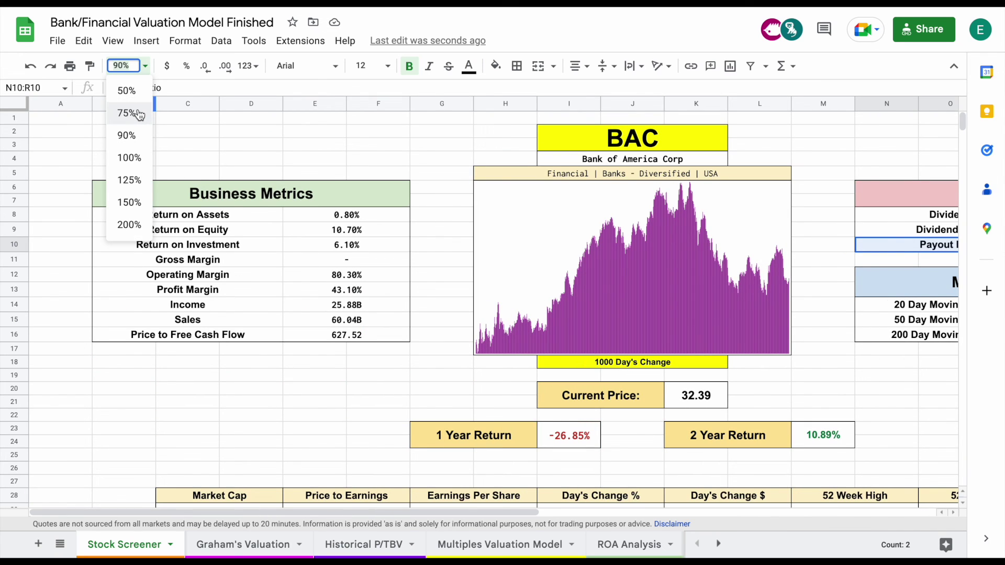
pyautogui.write('70')
pyautogui.press('Return')
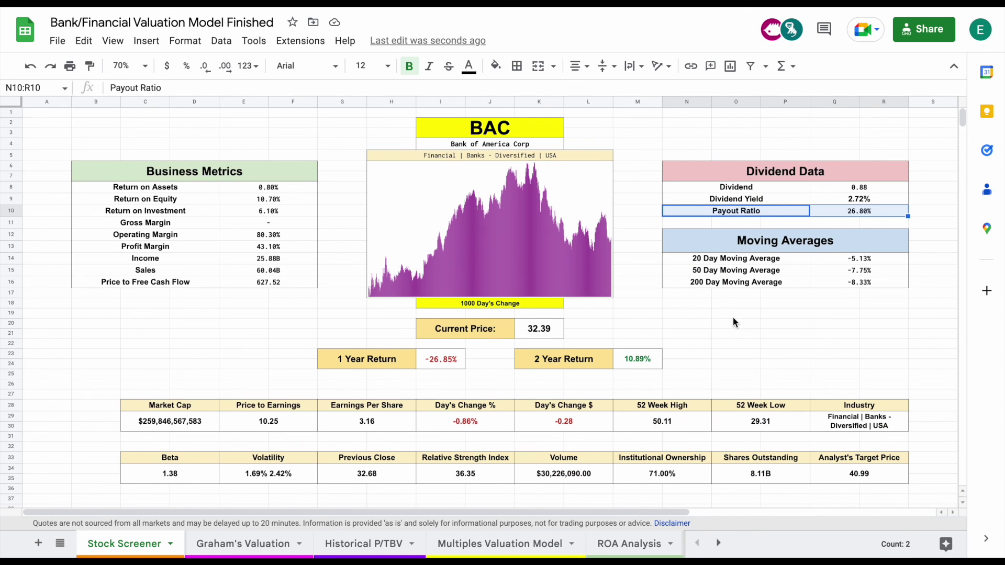
pyautogui.click(786, 333)
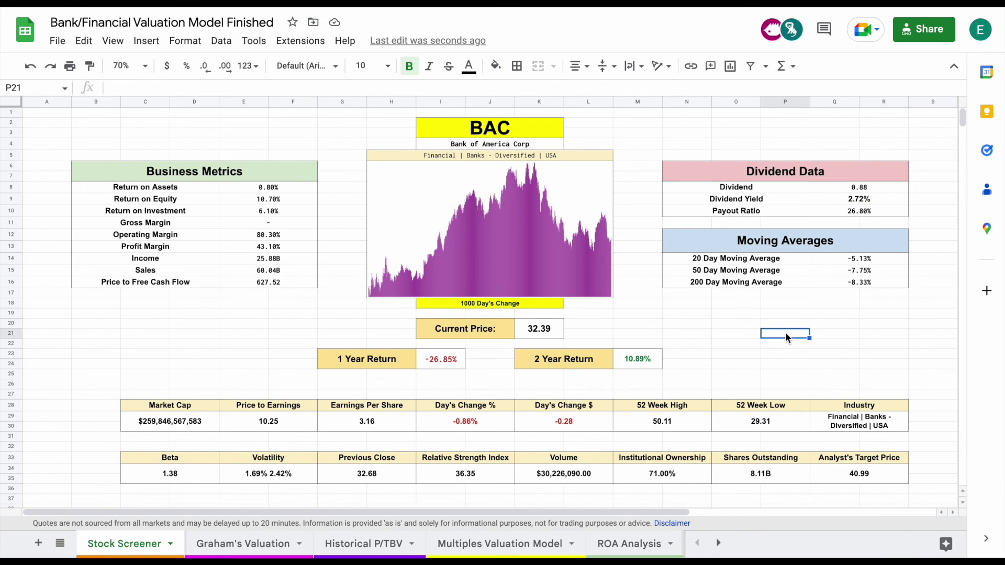